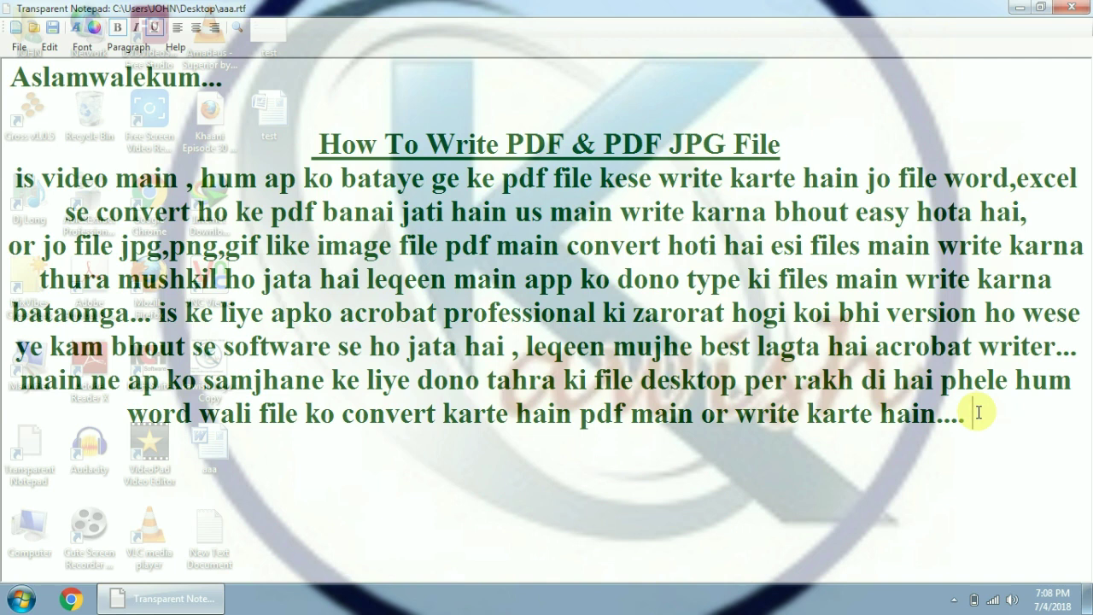
Leave the notes and show the desktop where the test Word document is stored.
{"action": "left_click_drag", "start_coordinate": [972, 413], "coordinate": [418, 542]}
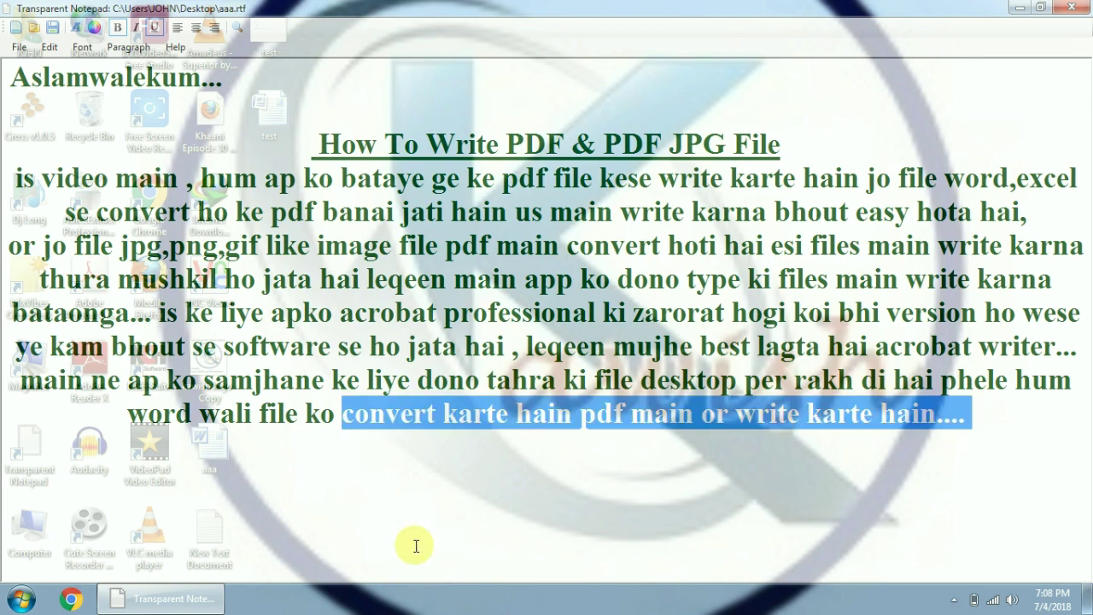
{"action": "key", "text": "super+d"}
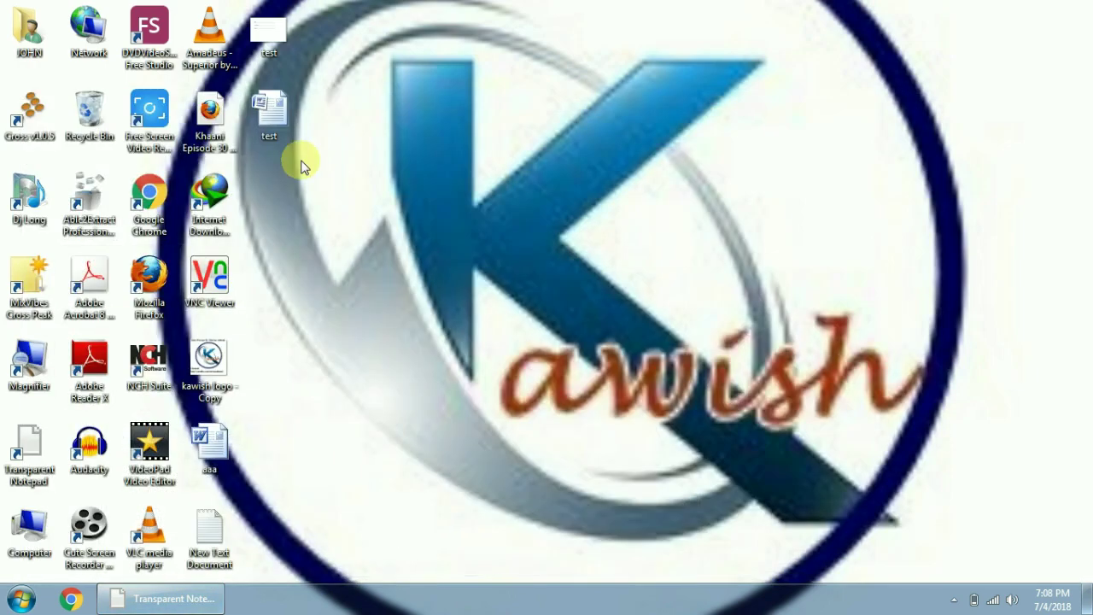
{"action": "right_click", "coordinate": [275, 113]}
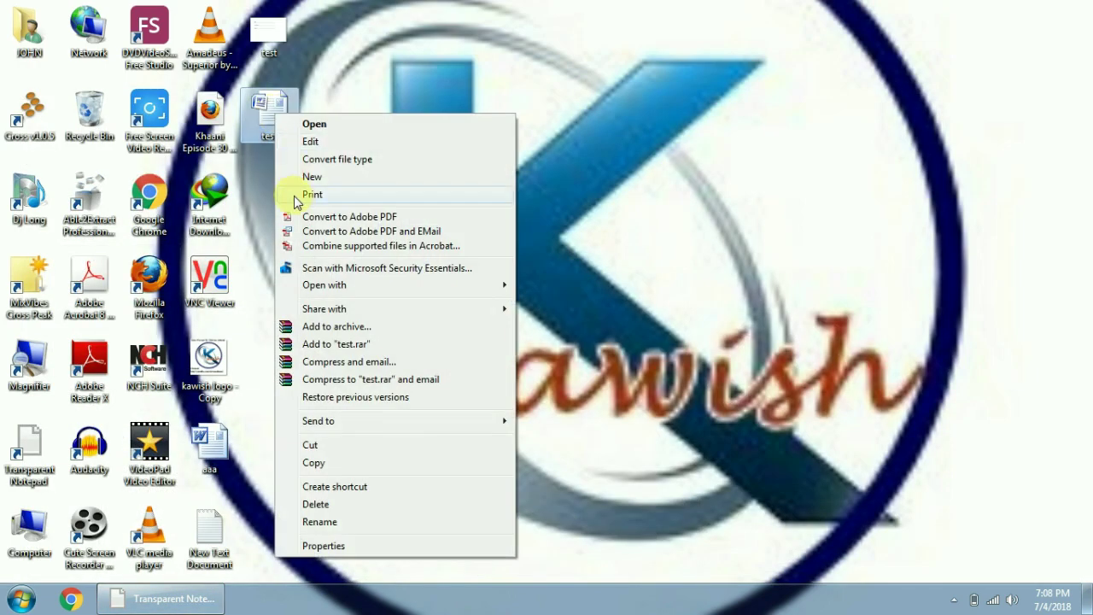
{"action": "left_click", "coordinate": [328, 160]}
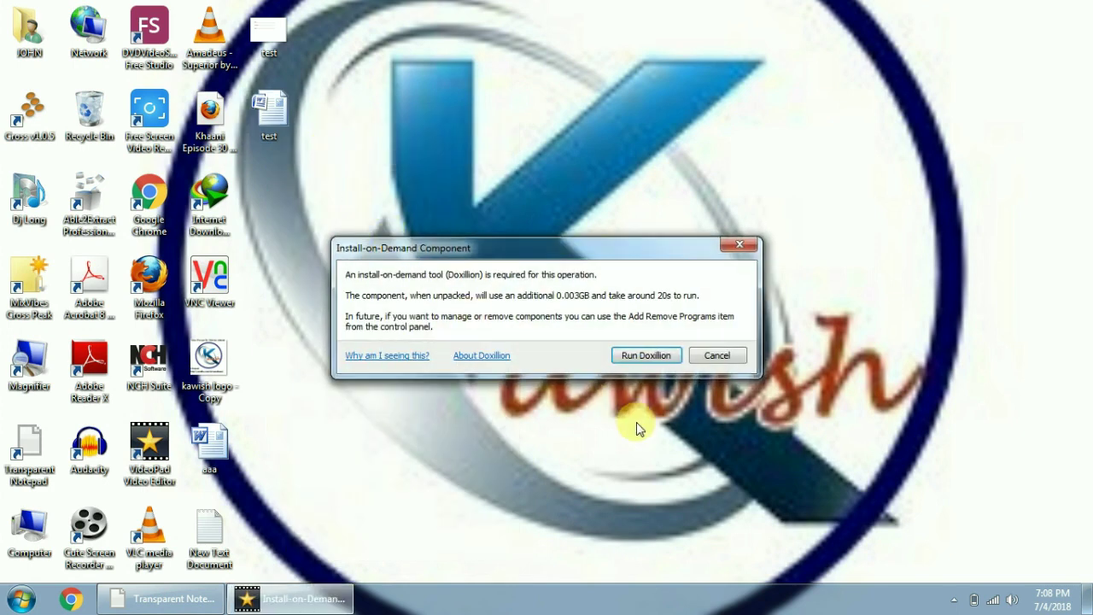
{"action": "left_click", "coordinate": [716, 357]}
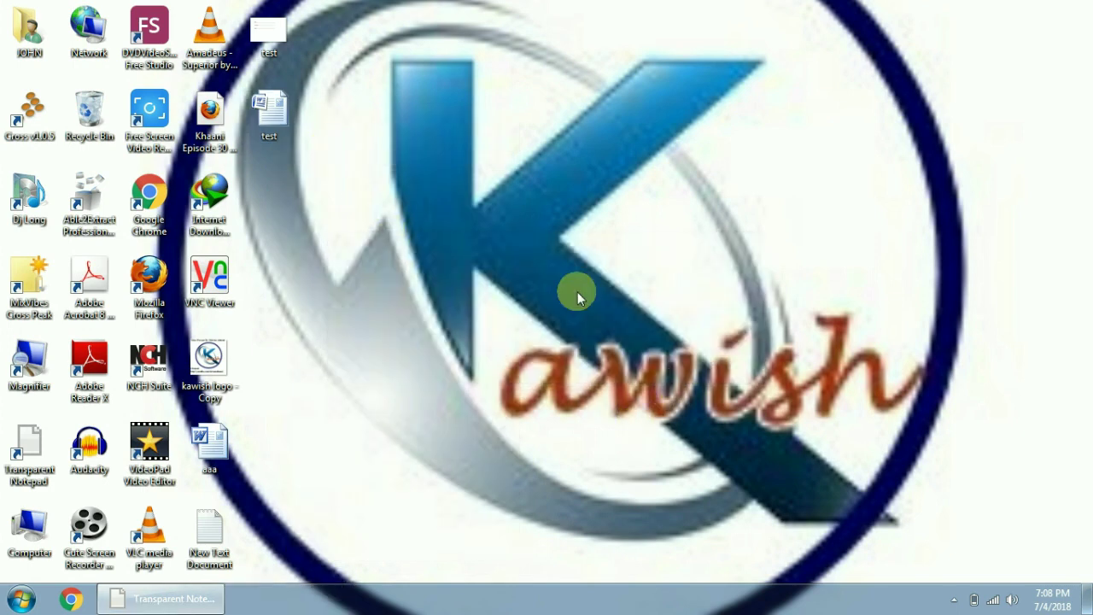
Convert the test Word document to Adobe PDF, save it as test on the Desktop, and dismiss the battery warning.
{"action": "right_click", "coordinate": [274, 113]}
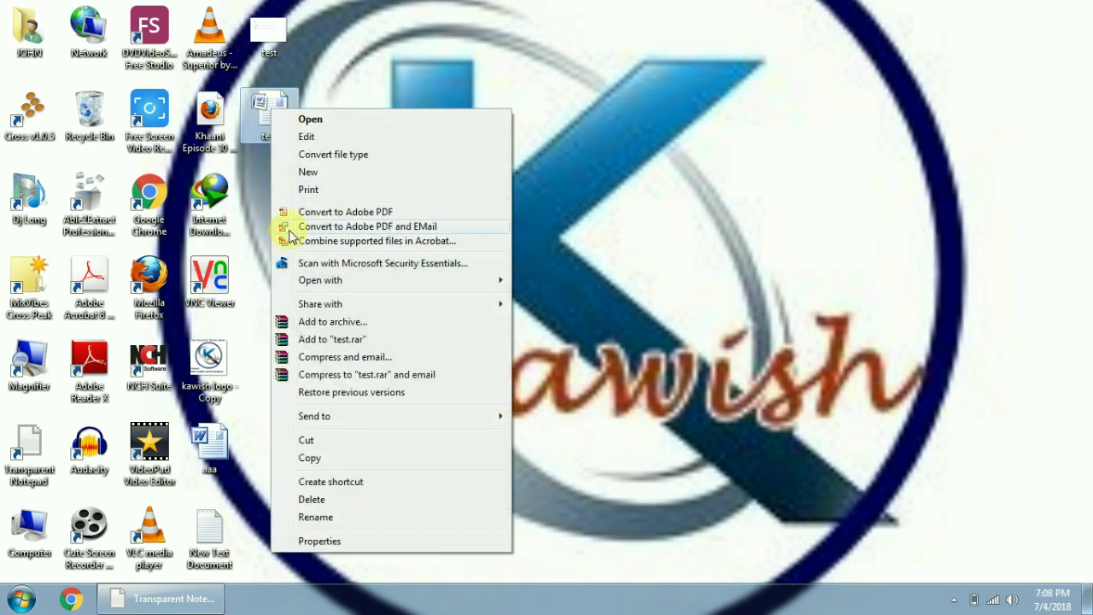
{"action": "left_click", "coordinate": [299, 212]}
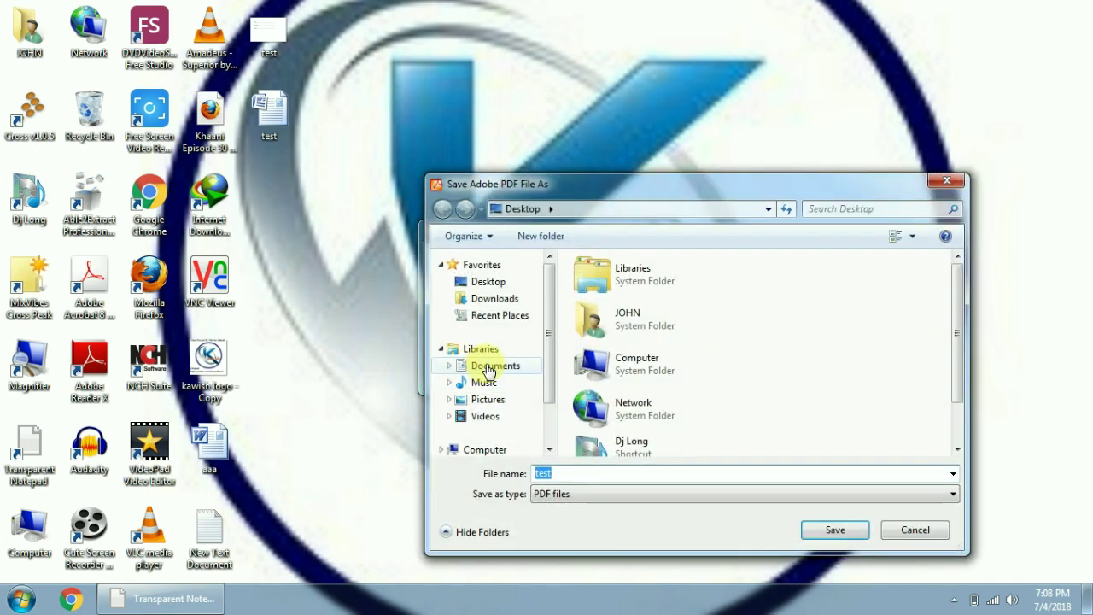
{"action": "key", "text": "Return"}
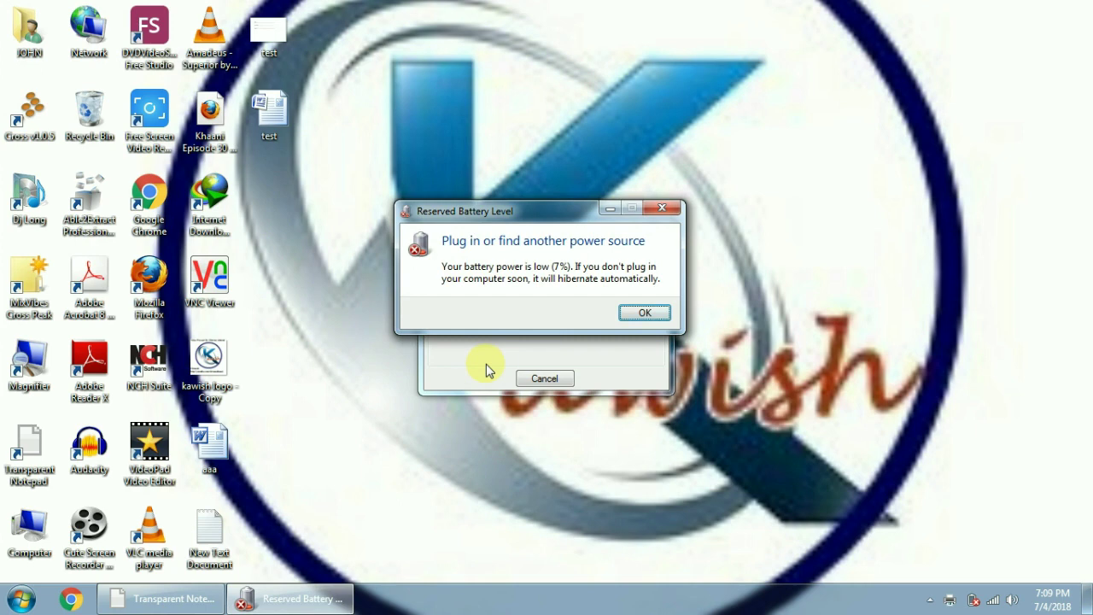
{"action": "left_click", "coordinate": [649, 311]}
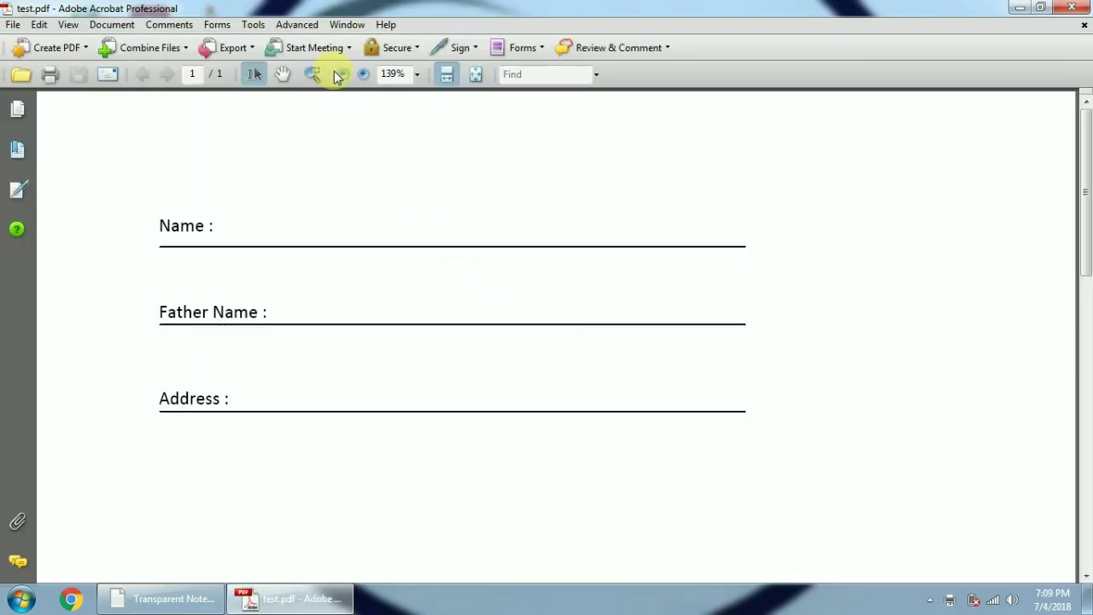
{"action": "left_click", "coordinate": [299, 27]}
{"action": "mouse_move", "coordinate": [260, 26]}
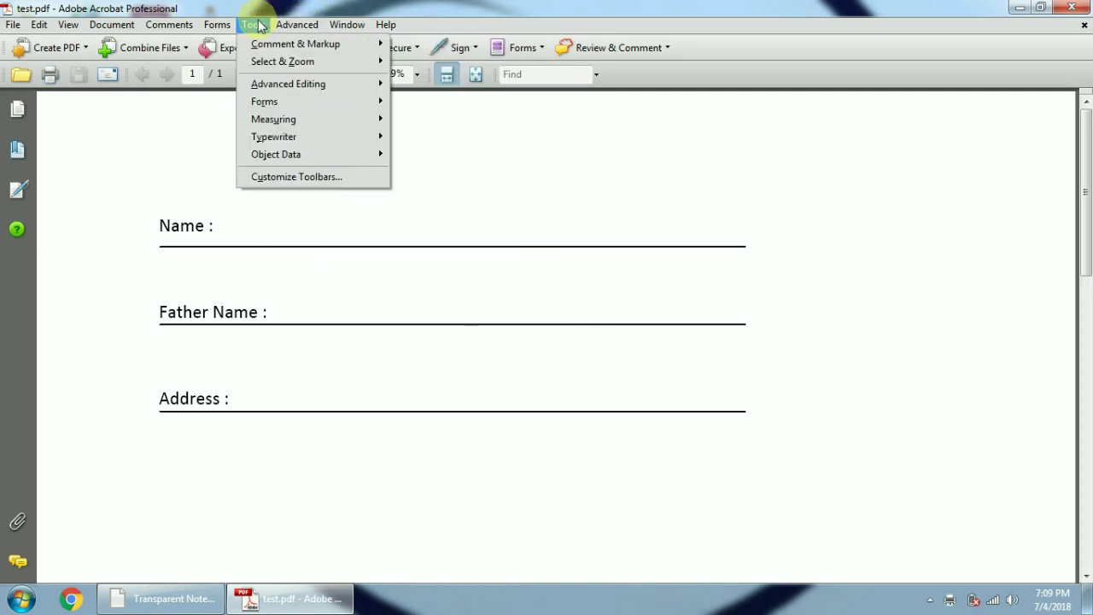
{"action": "left_click", "coordinate": [256, 24]}
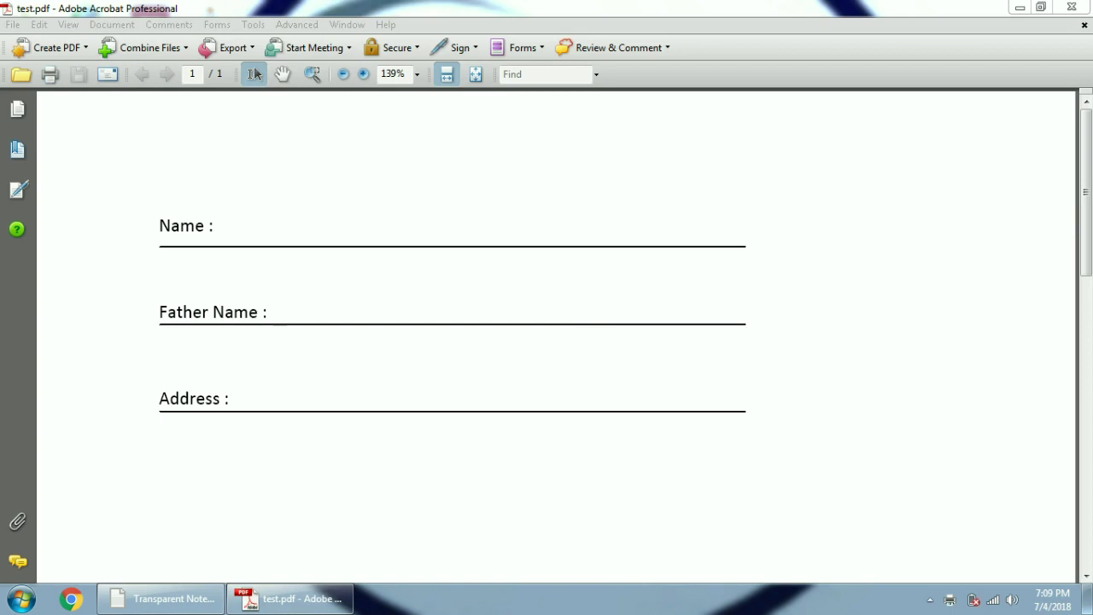
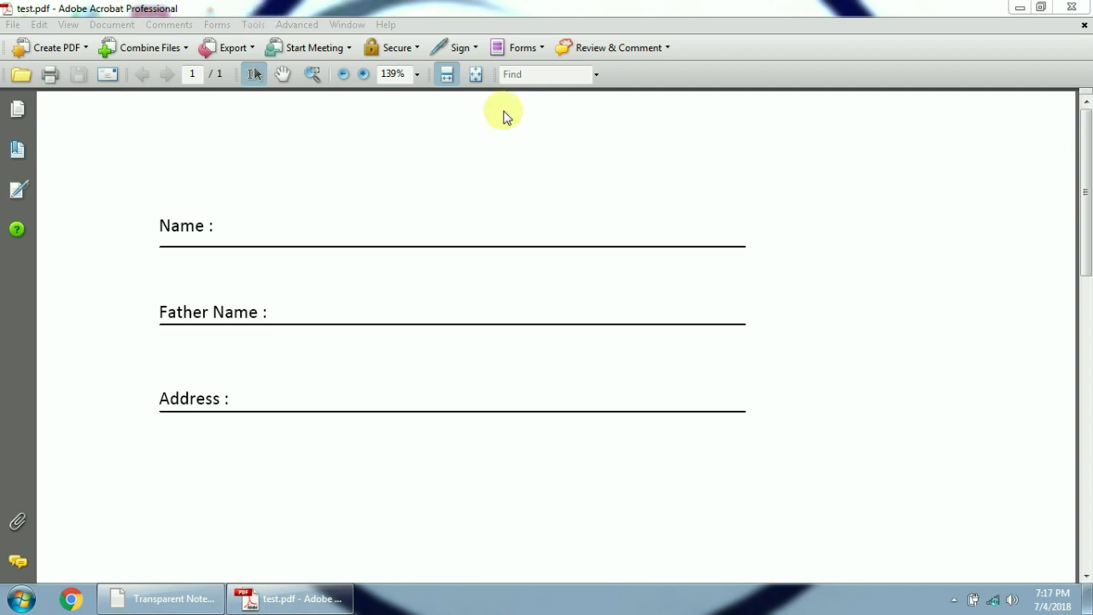
{"action": "left_click", "coordinate": [461, 216]}
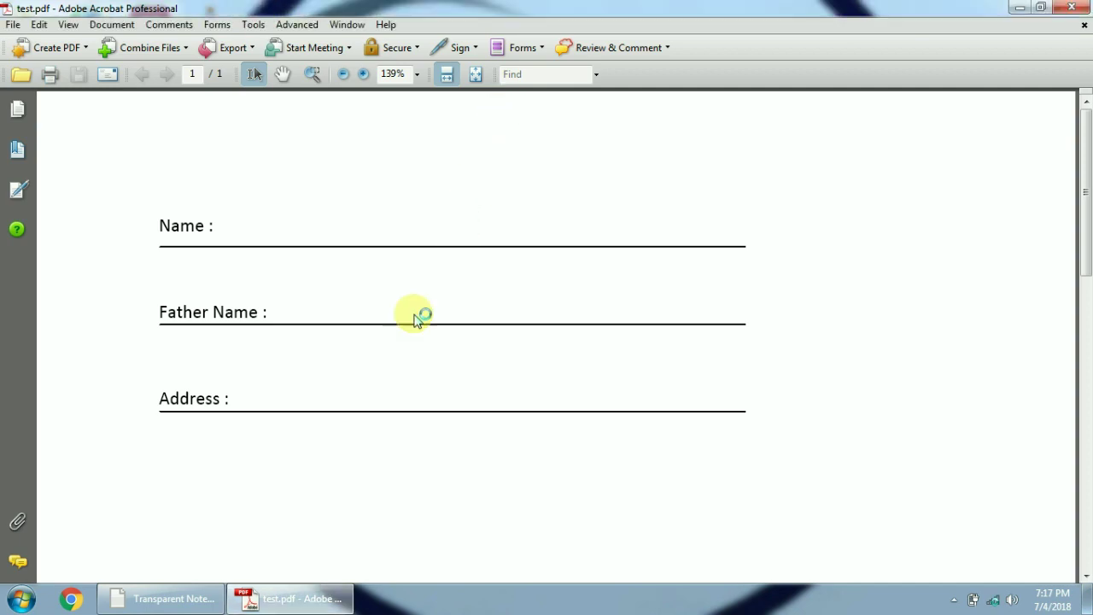
{"action": "left_click", "coordinate": [321, 596]}
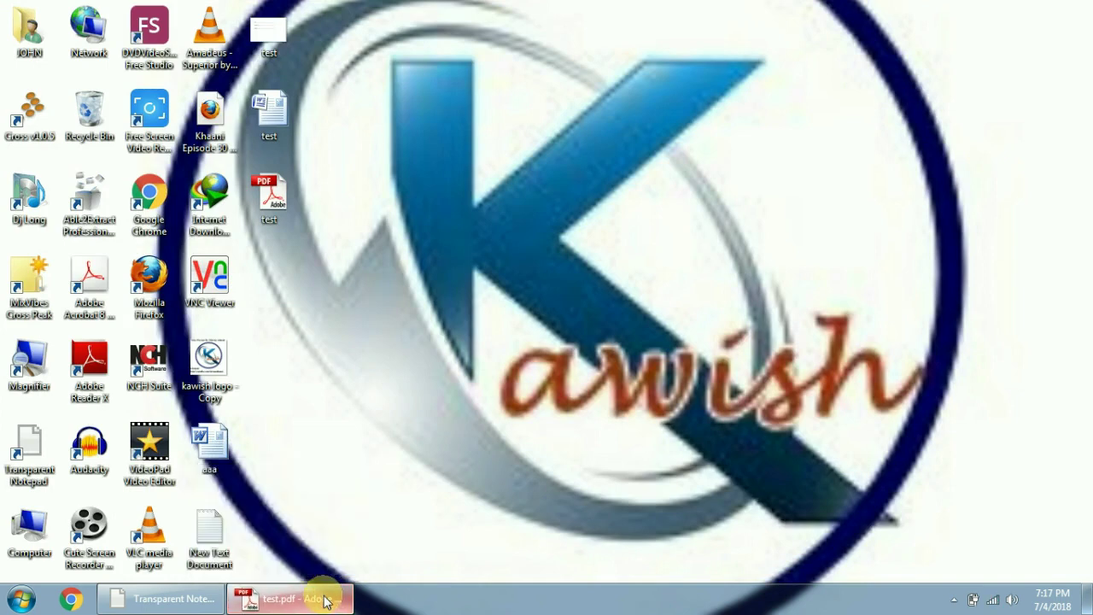
{"action": "left_click", "coordinate": [324, 601]}
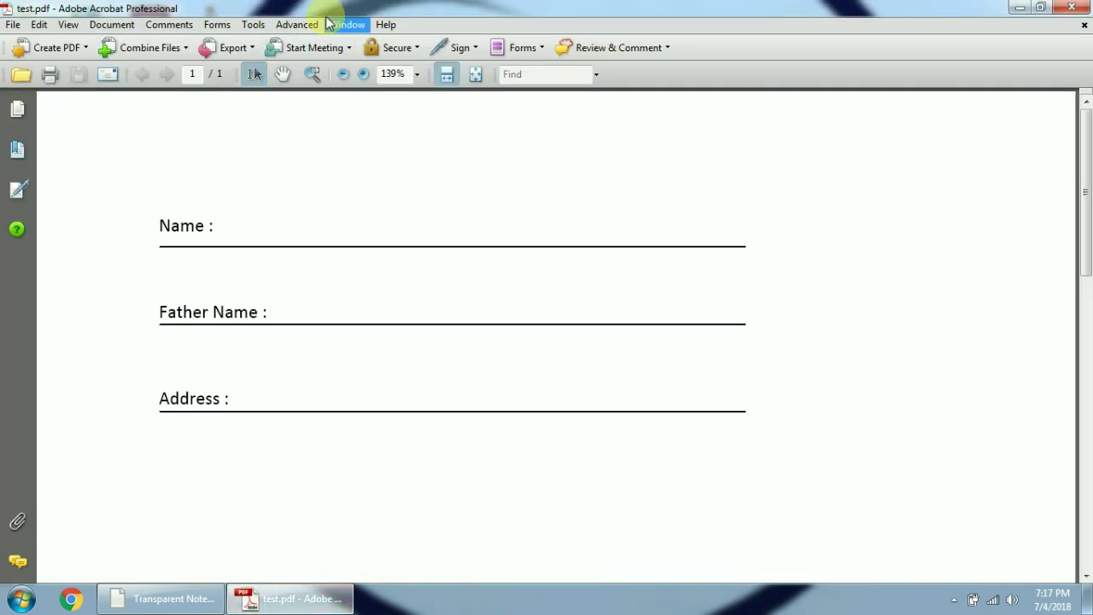
Activate the TouchUp Text Tool and add a long run of random filler letters after the Name label.
{"action": "left_click", "coordinate": [256, 24]}
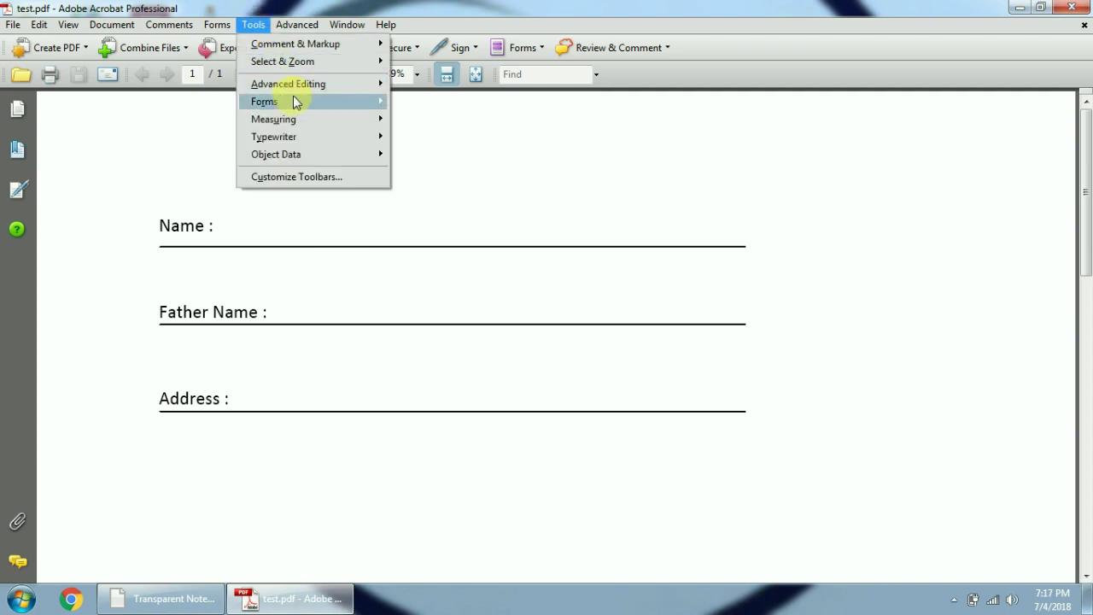
{"action": "mouse_move", "coordinate": [307, 86]}
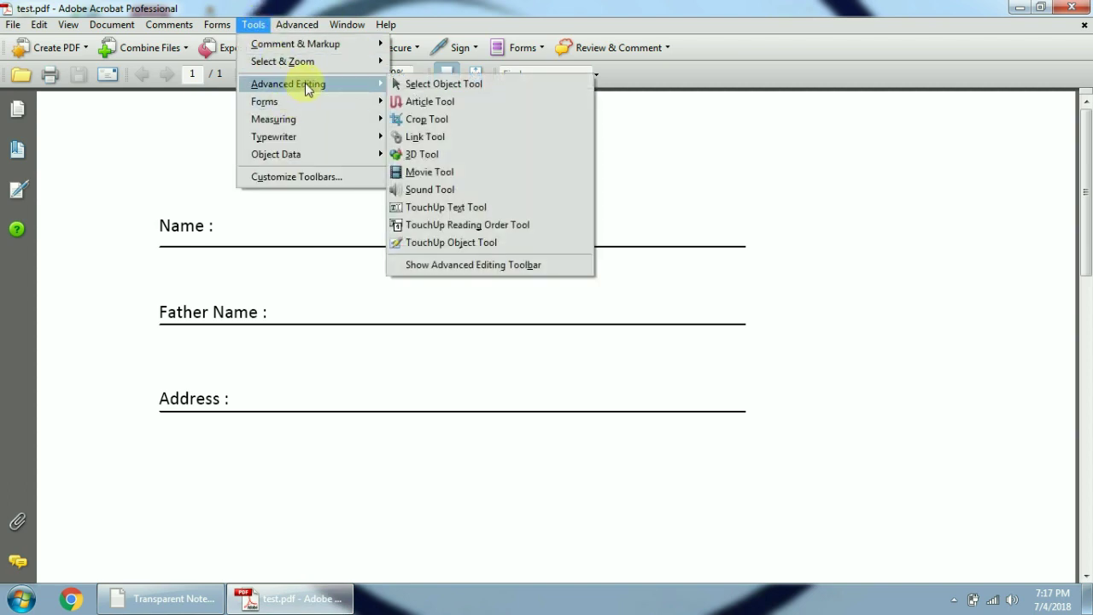
{"action": "left_click", "coordinate": [448, 205]}
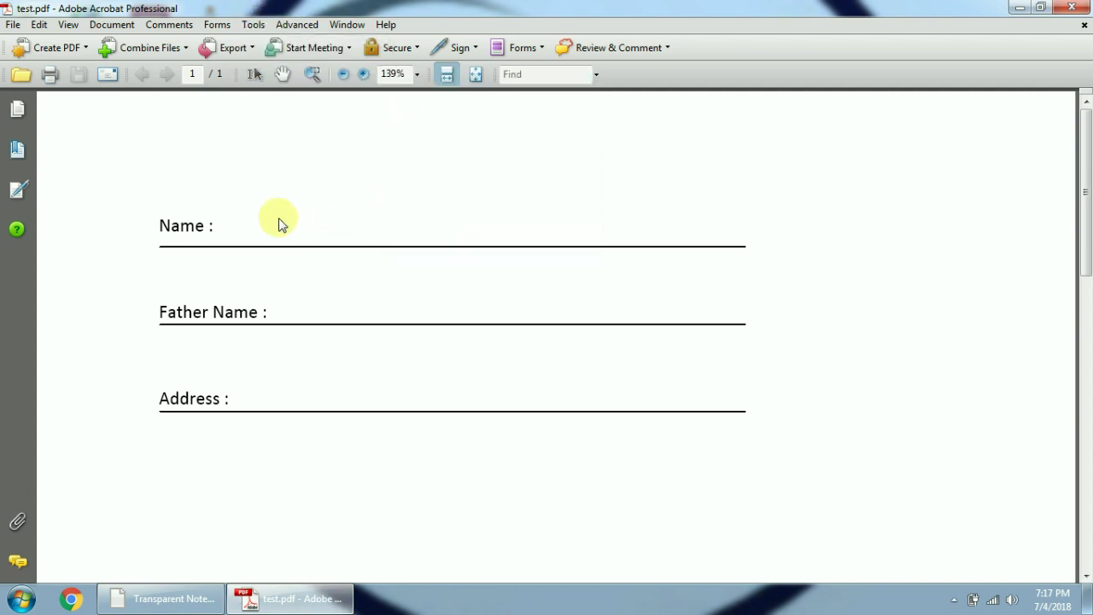
{"action": "left_click", "coordinate": [220, 226]}
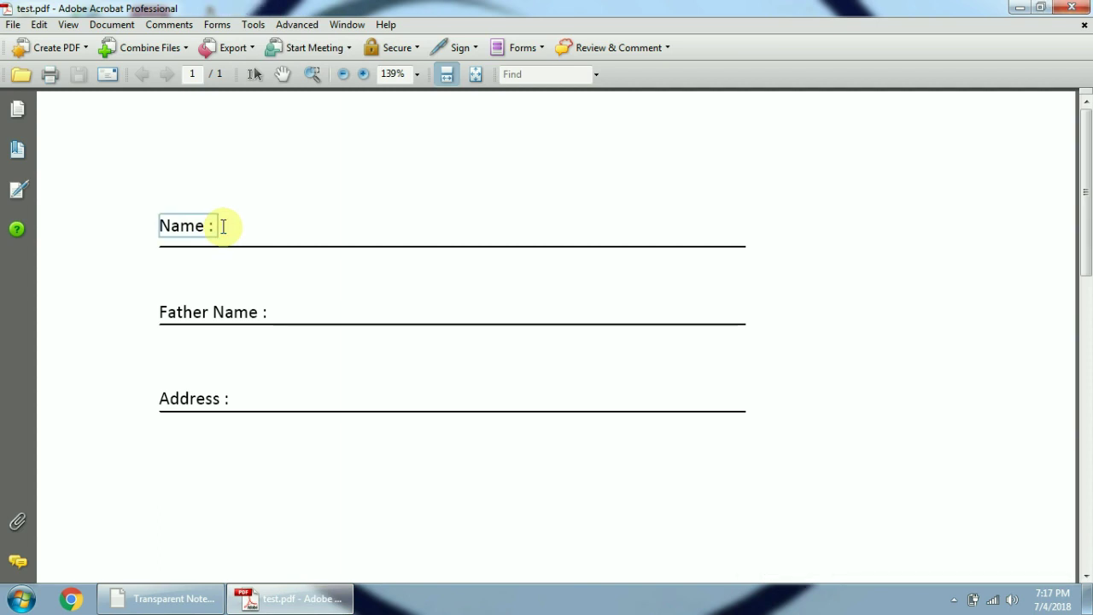
{"action": "type", "text": "ljkljkljkljlkljlkjkljlkjkljkljkljklgghfgdgfdfgdgfd"}
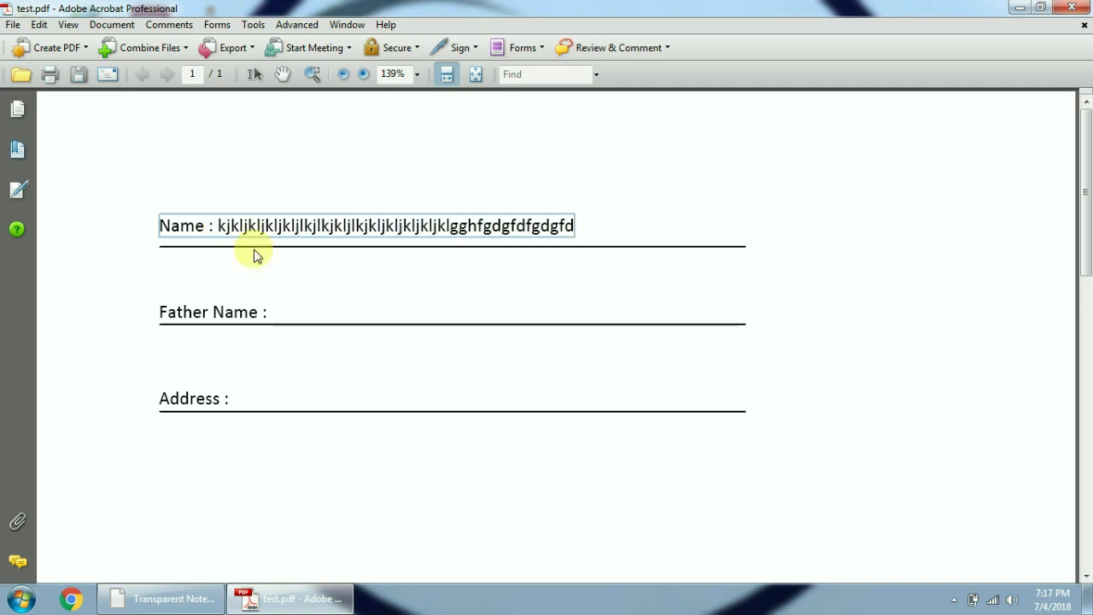
Add a long run of random filler letters after the Father Name label in the PDF form.
{"action": "left_click", "coordinate": [268, 312]}
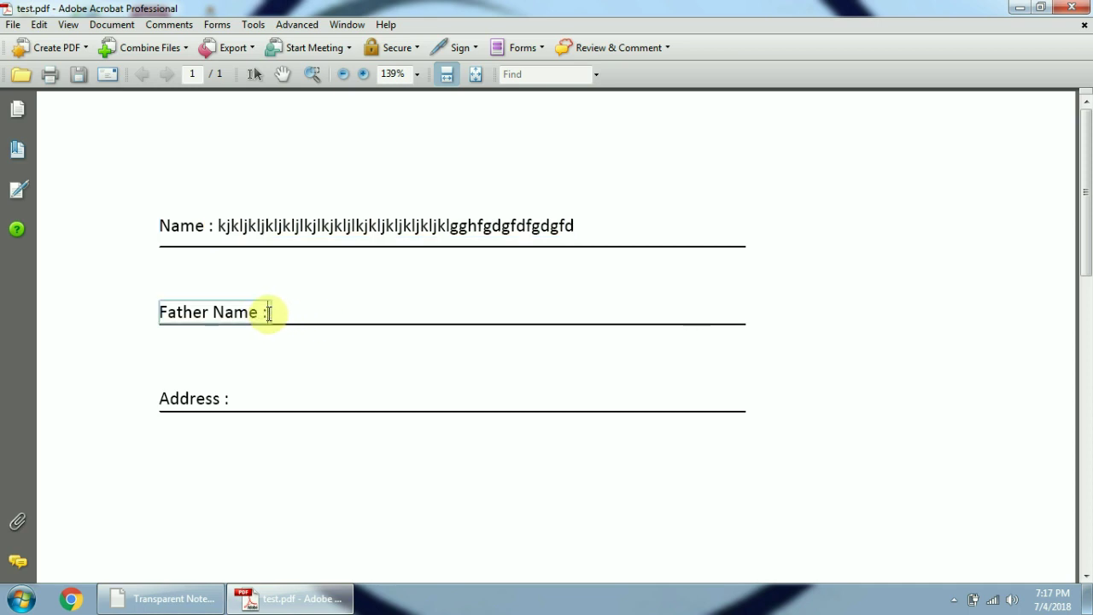
{"action": "type", "text": "jlkjkljlk"}
{"action": "type", "text": "jlkjjjjjjjjjlkjlkjklj"}
{"action": "type", "text": "lkjlkjlkjlkjkljkljlkjkljlj"}
{"action": "type", "text": "lk"}
Fill the Address line of the PDF form with a long run of random filler letters.
{"action": "left_click", "coordinate": [230, 400]}
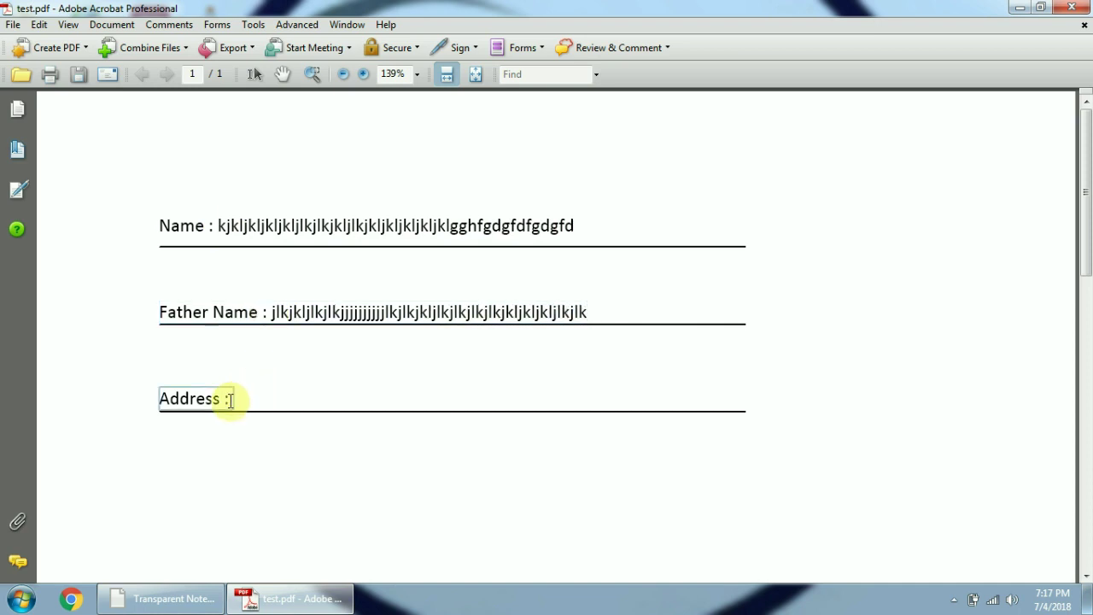
{"action": "type", "text": "kjlkjlkjkl"}
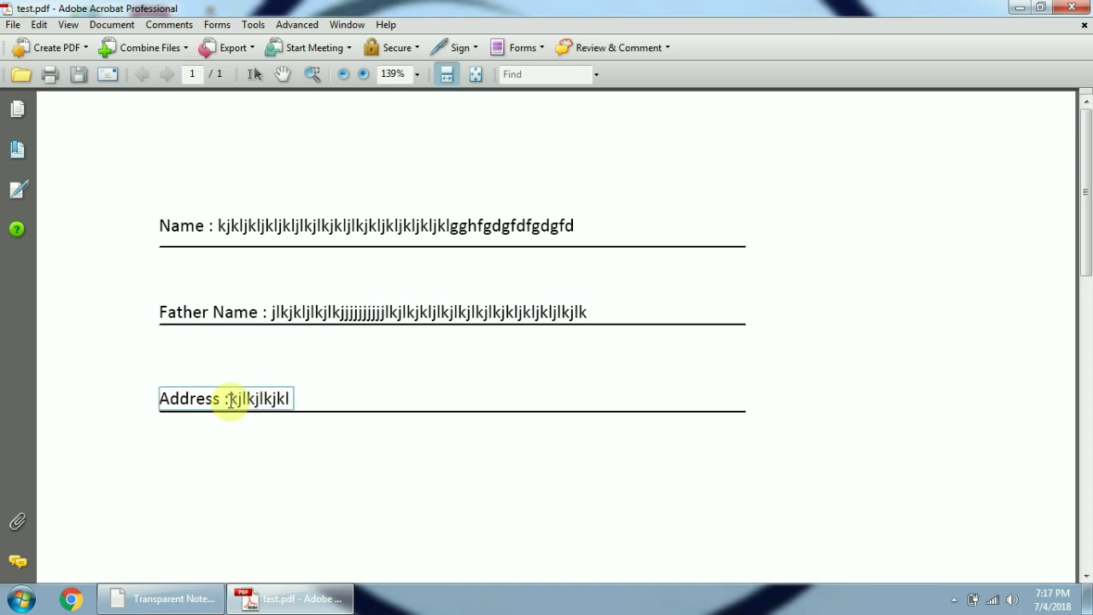
{"action": "type", "text": "jlkjlkjlkjlkjkljlkjklj"}
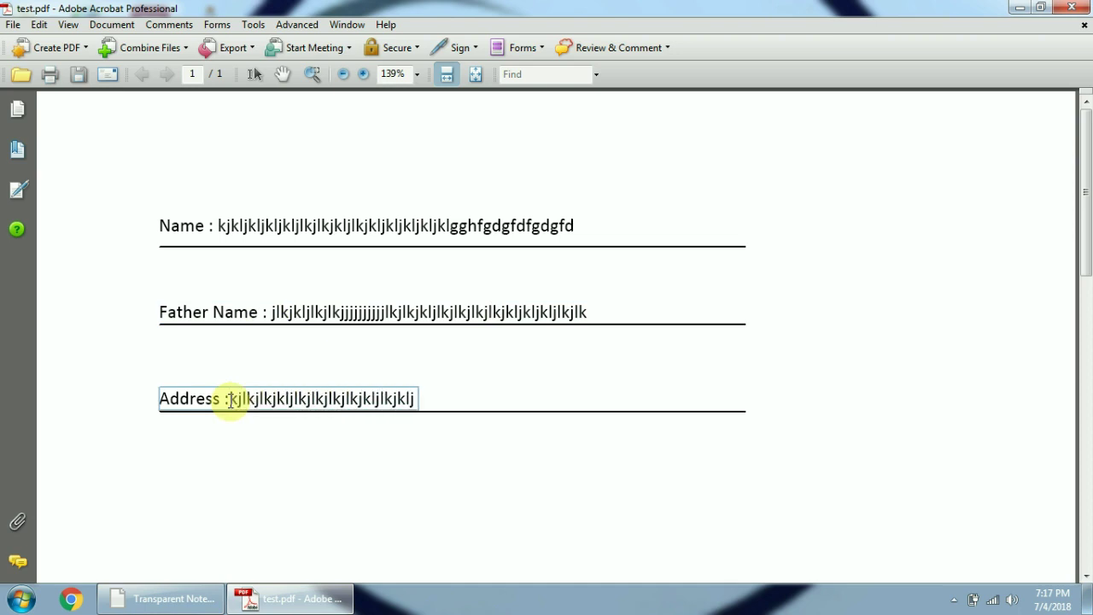
{"action": "type", "text": "lkjkljlkjkljlkjlkjkljlk"}
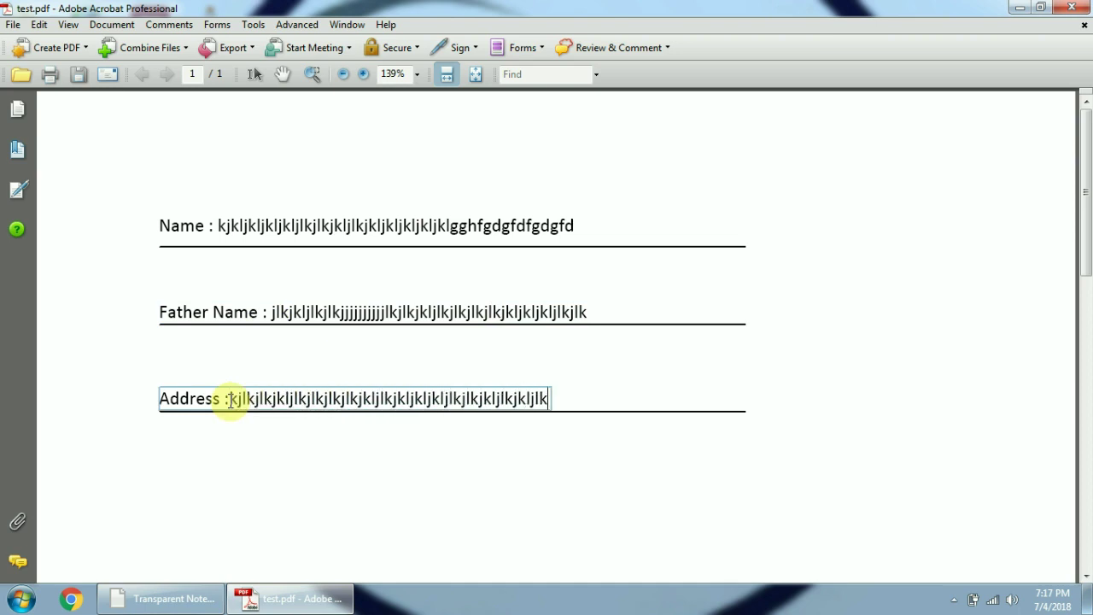
Switch to Transparent Notepad and append "dekha ap ne hum ne word ki convert ki howi file bhout easy write" to the notes.
{"action": "left_click", "coordinate": [214, 596]}
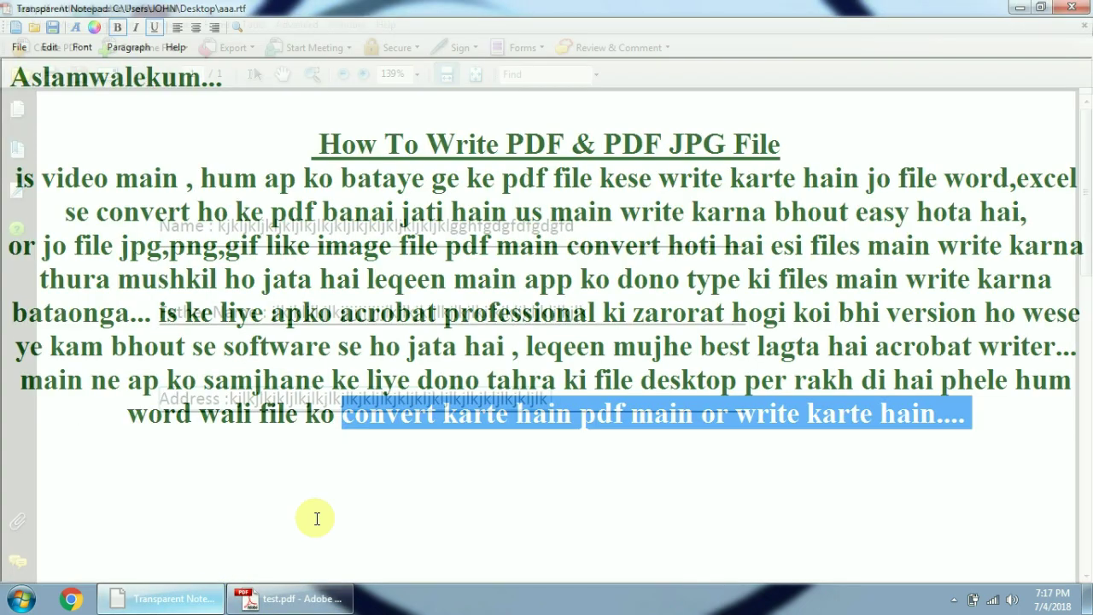
{"action": "left_click", "coordinate": [1006, 420]}
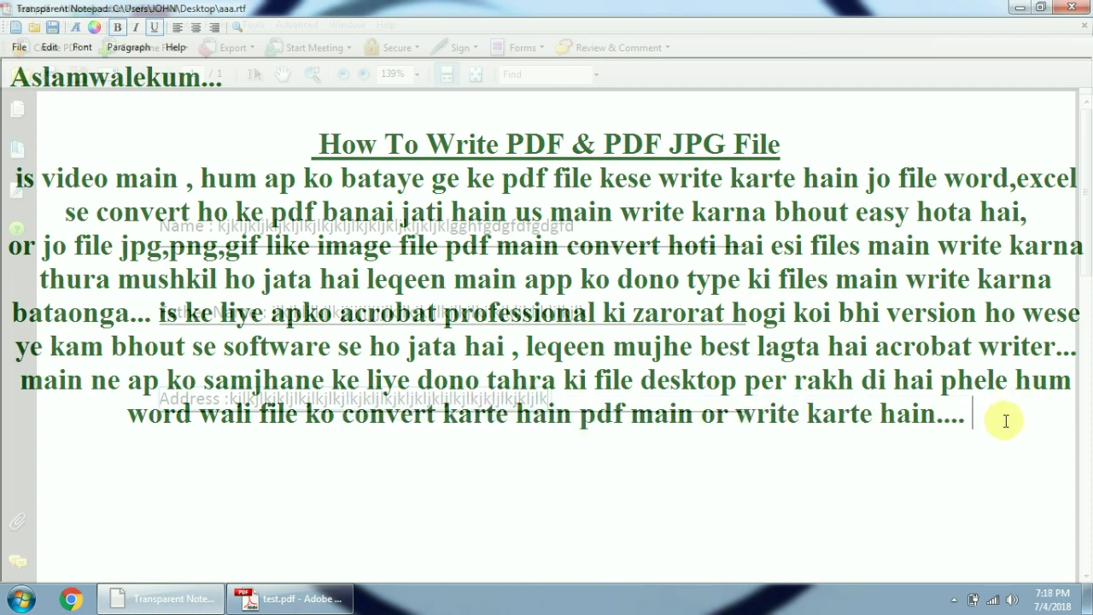
{"action": "type", "text": "dekha ap neh"}
{"action": "key", "text": "BackSpace"}
{"action": "type", "text": "hum ne word ki "}
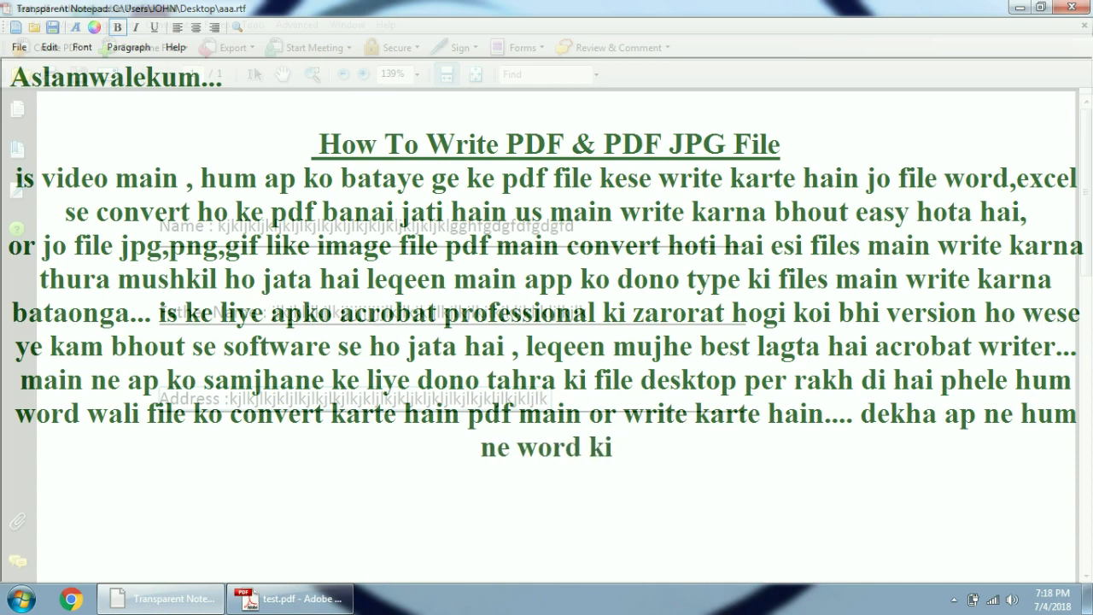
{"action": "type", "text": "convert ki howi file bhout eas"}
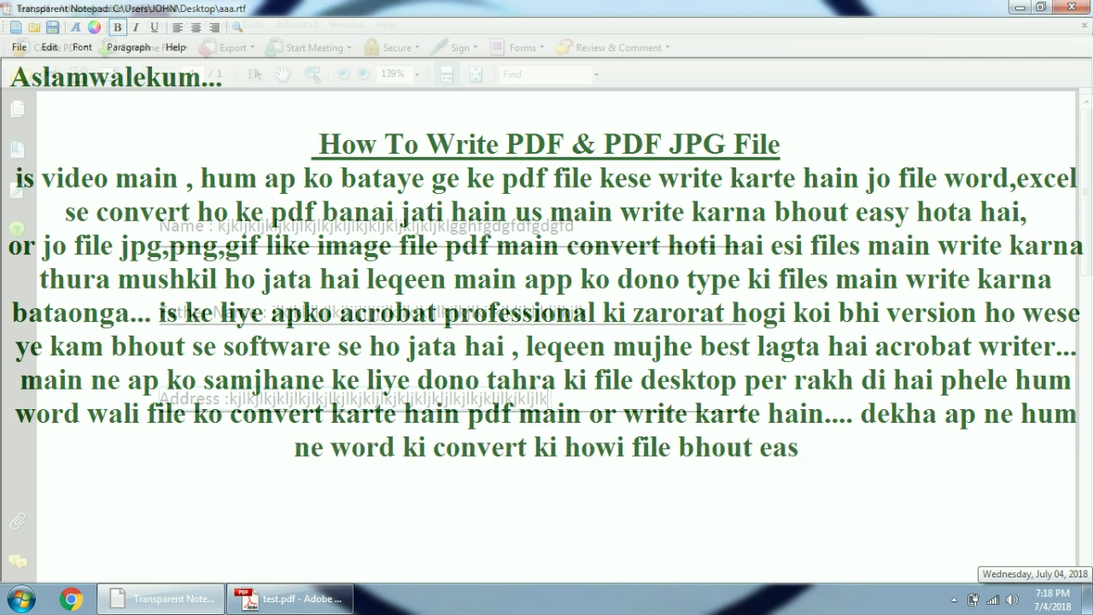
{"action": "type", "text": "y write"}
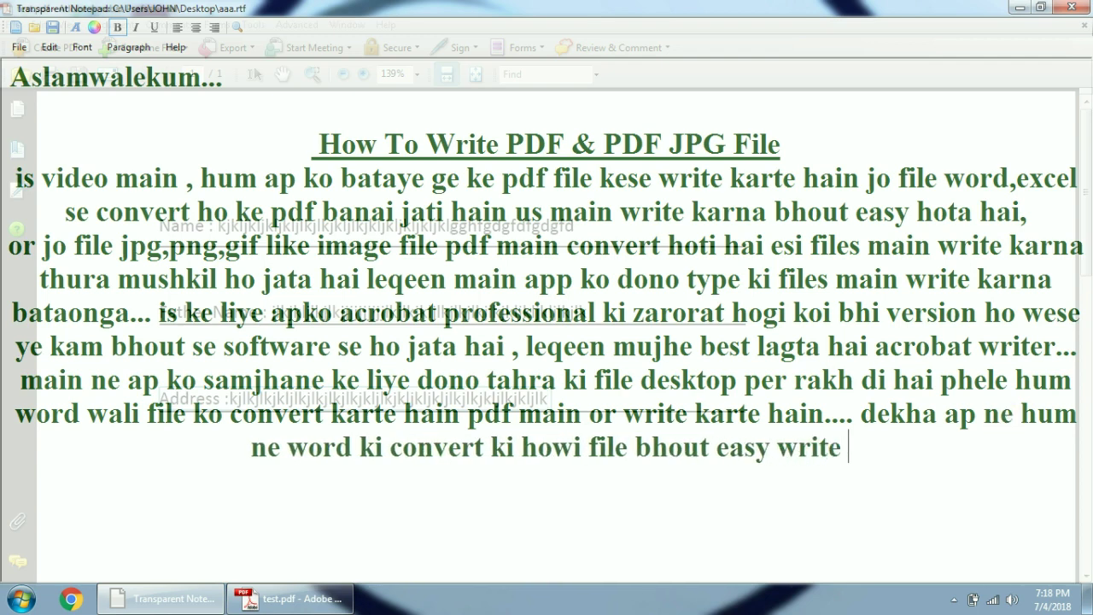
Append "/ edit pdf main ho gai ab hum convert karte hain jpg ko or write karte hain" to the notes.
{"action": "type", "text": " / edit m"}
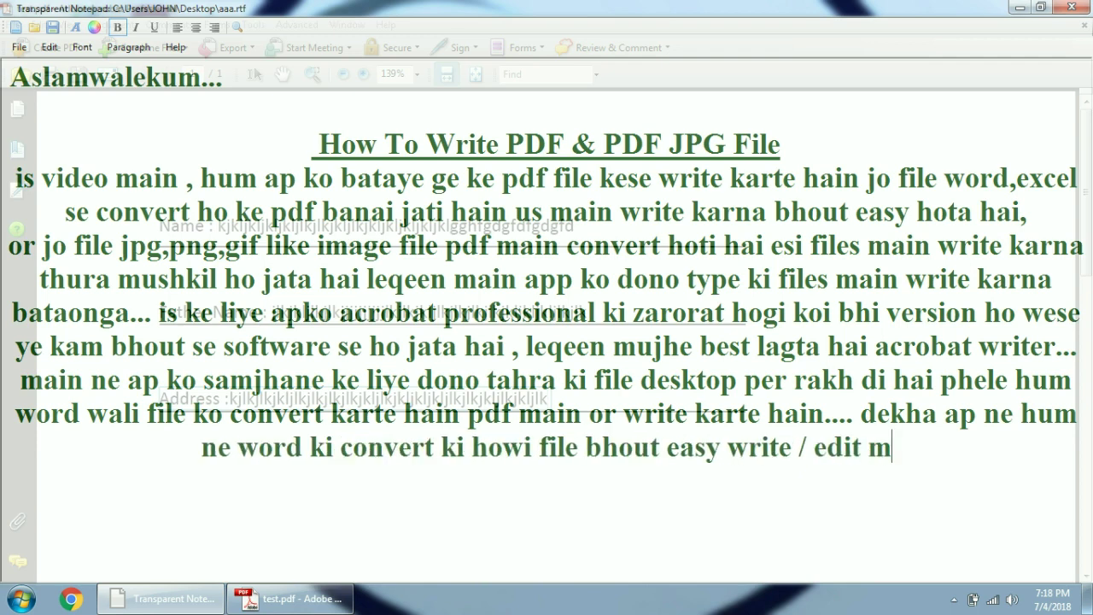
{"action": "key", "text": "BackSpace"}
{"action": "type", "text": "pdf mai"}
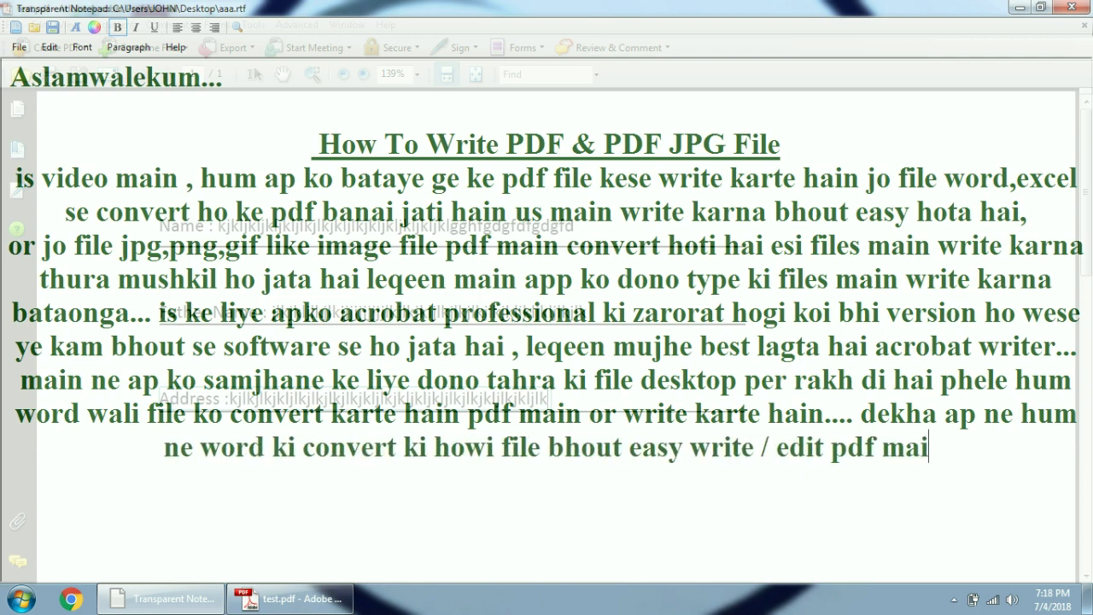
{"action": "type", "text": "n ho gai ab hum"}
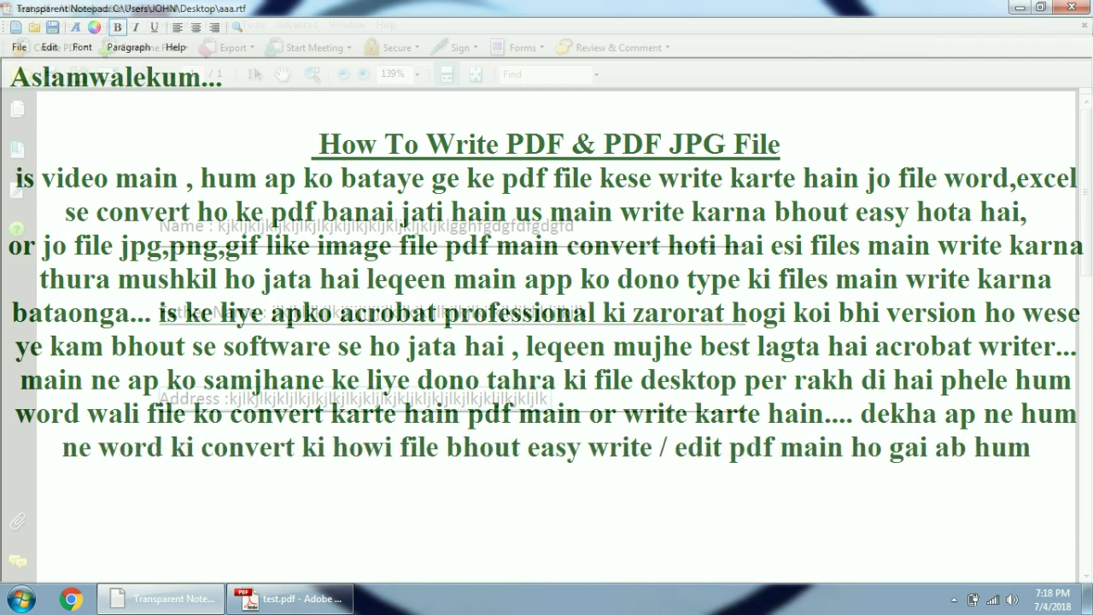
{"action": "type", "text": " convert"}
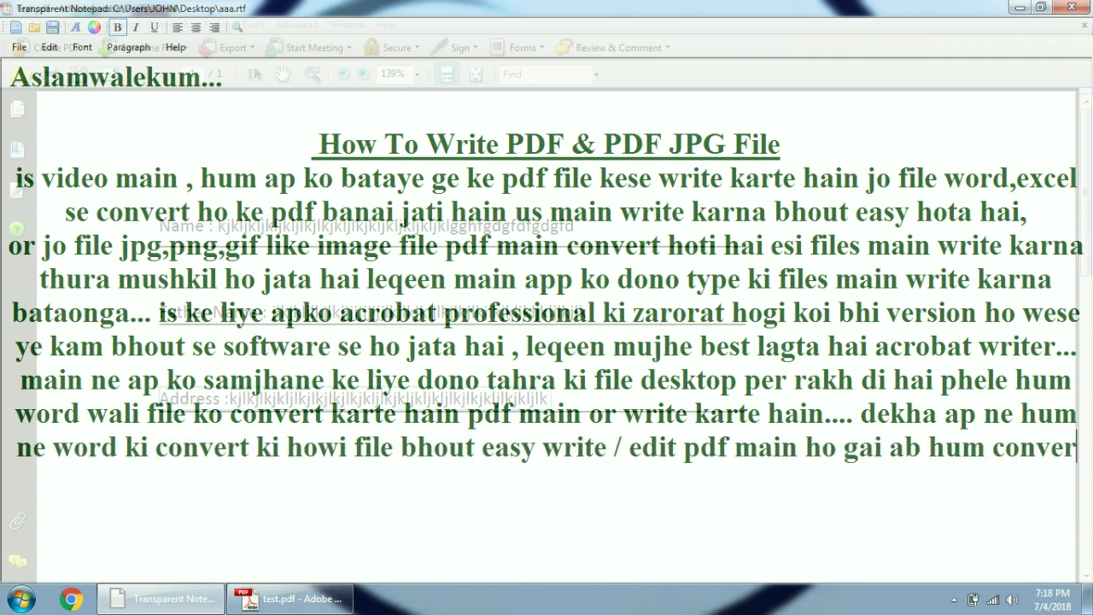
{"action": "type", "text": " karte hain "}
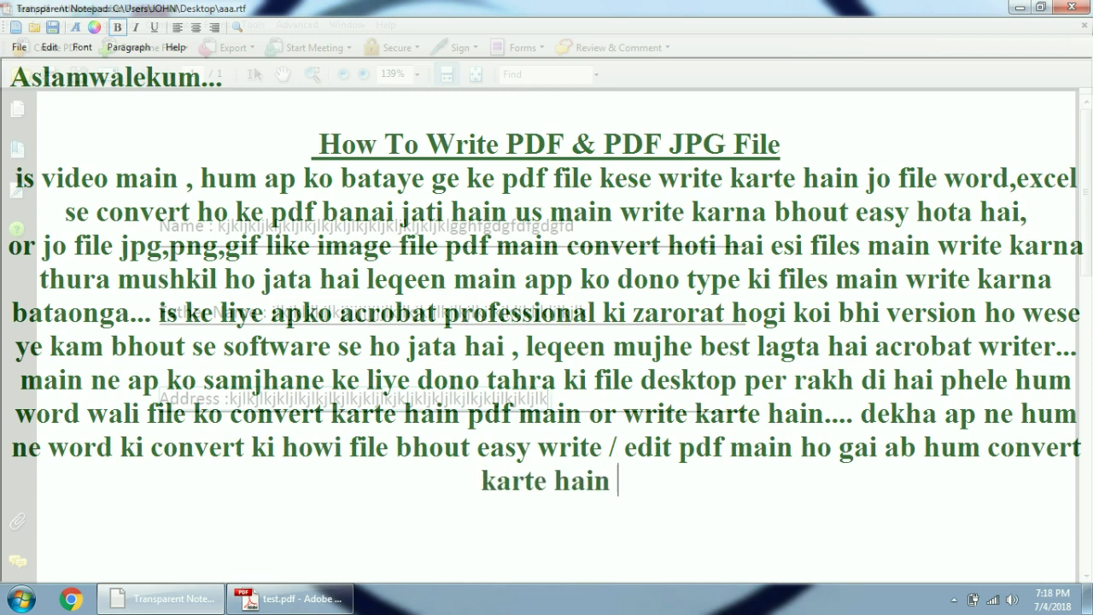
{"action": "type", "text": "jpg ko or "}
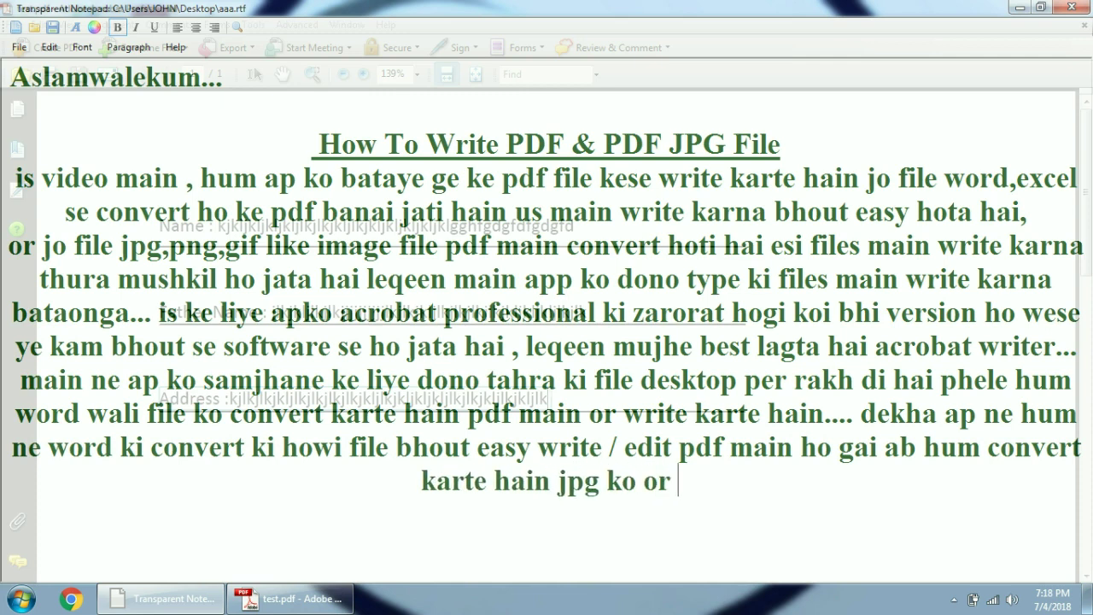
{"action": "type", "text": "write"}
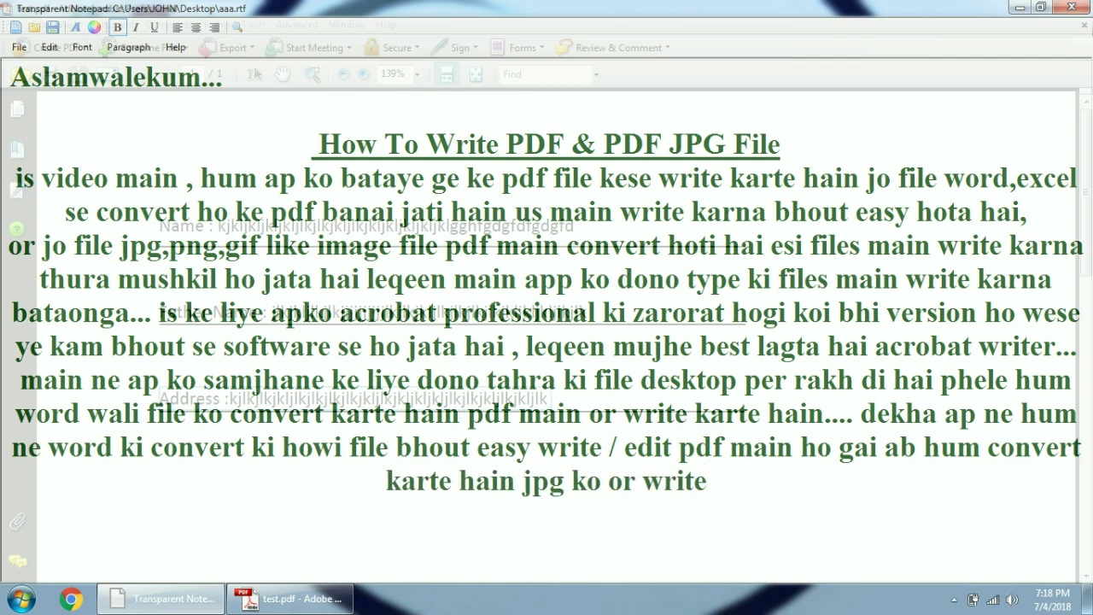
{"action": "type", "text": " karte hain"}
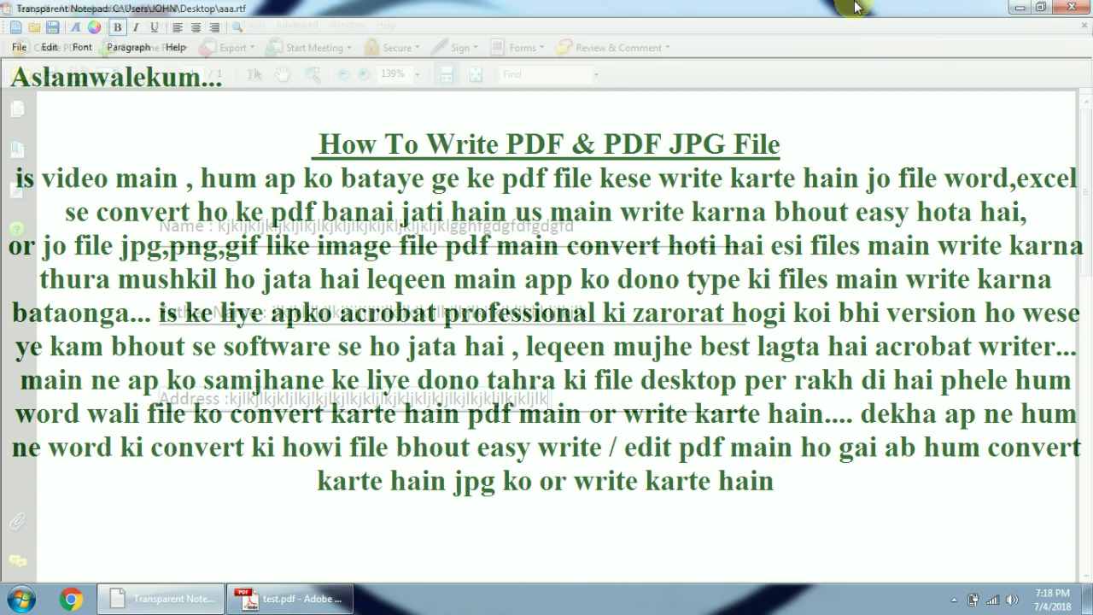
Minimize the notes and close test.pdf in Acrobat, saving its changes.
{"action": "left_click", "coordinate": [1020, 7]}
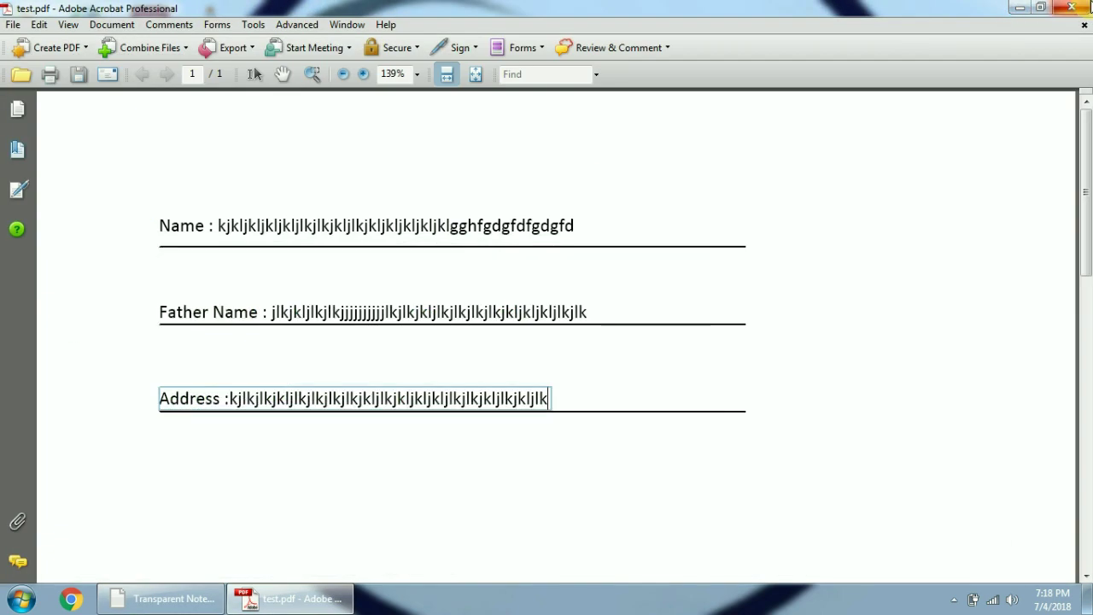
{"action": "left_click", "coordinate": [1071, 7]}
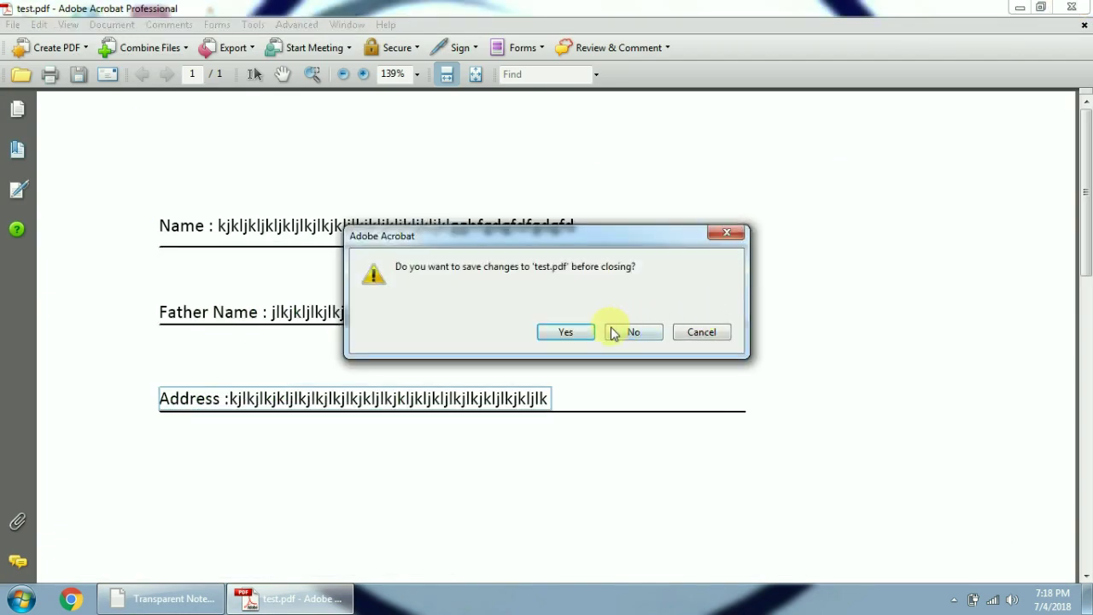
{"action": "left_click", "coordinate": [565, 332]}
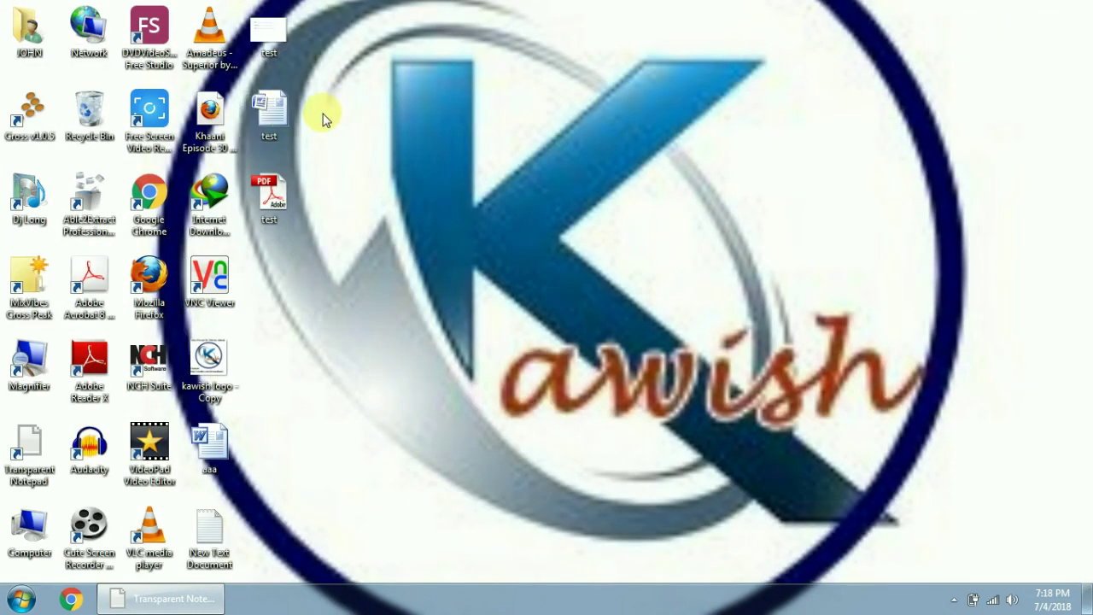
Delete the test Word document and the test PDF from the desktop, keeping the test image.
{"action": "left_click_drag", "start_coordinate": [318, 89], "coordinate": [266, 209]}
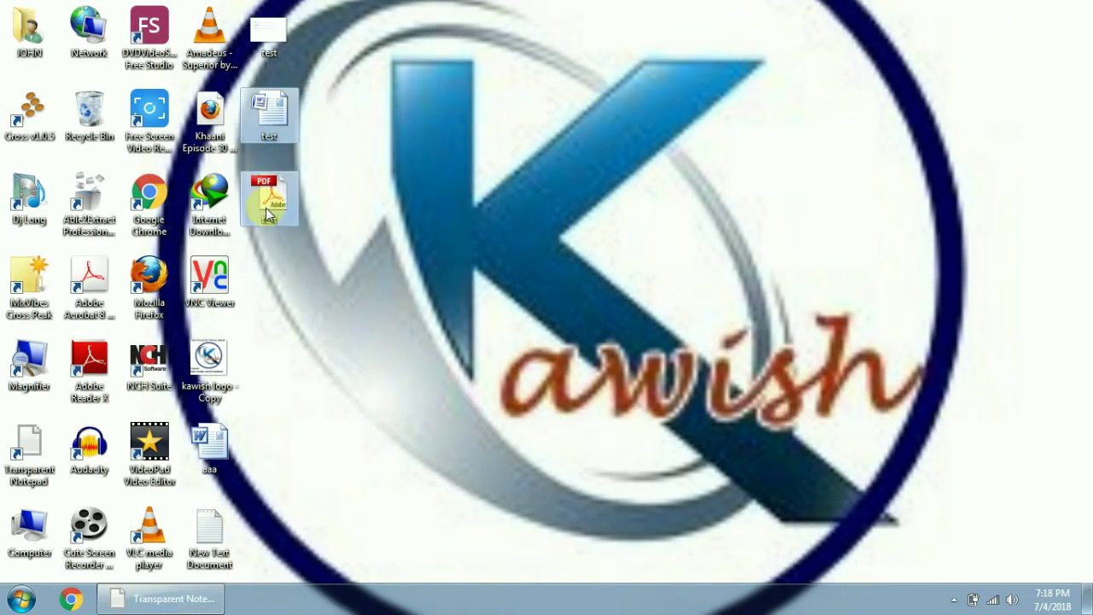
{"action": "key", "text": "Delete"}
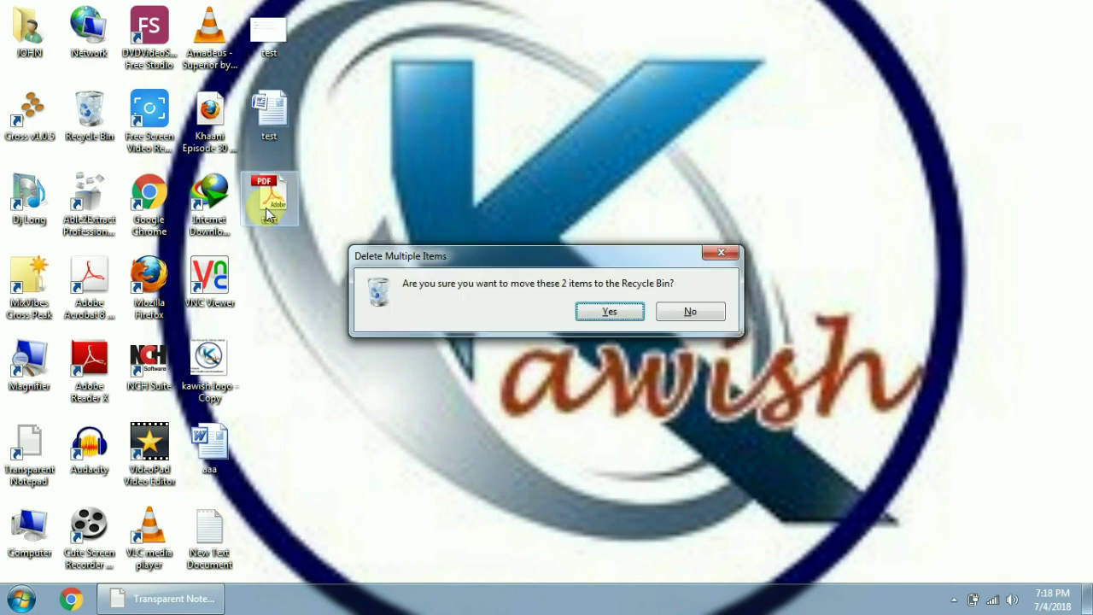
{"action": "key", "text": "Return"}
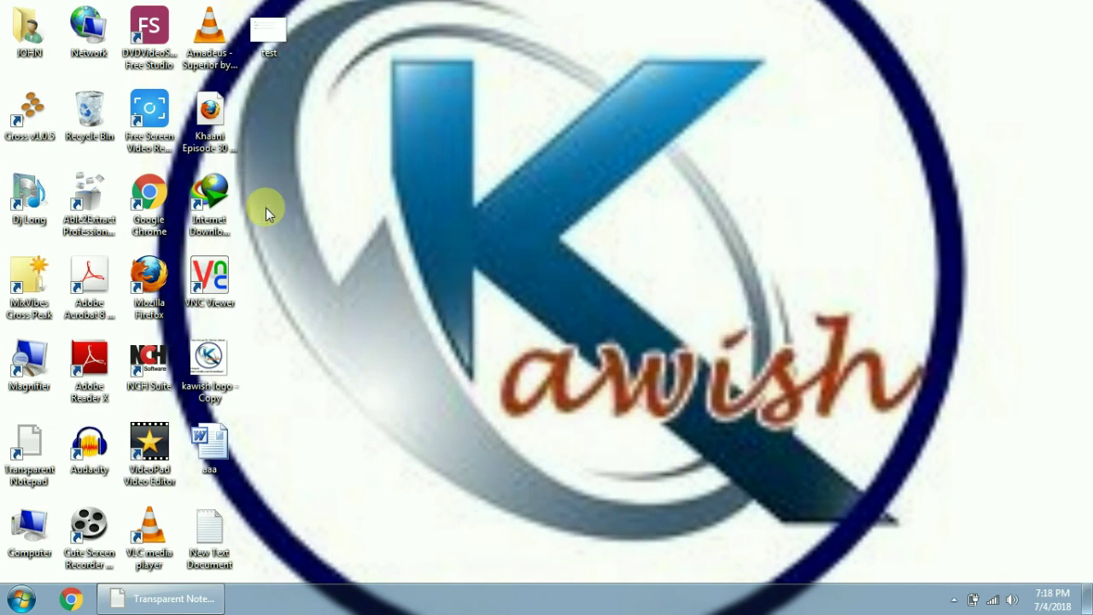
Examine the file type in the desktop test image's properties under magnification, and close the properties without applying changes.
{"action": "left_click", "coordinate": [270, 36]}
{"action": "right_click", "coordinate": [271, 45]}
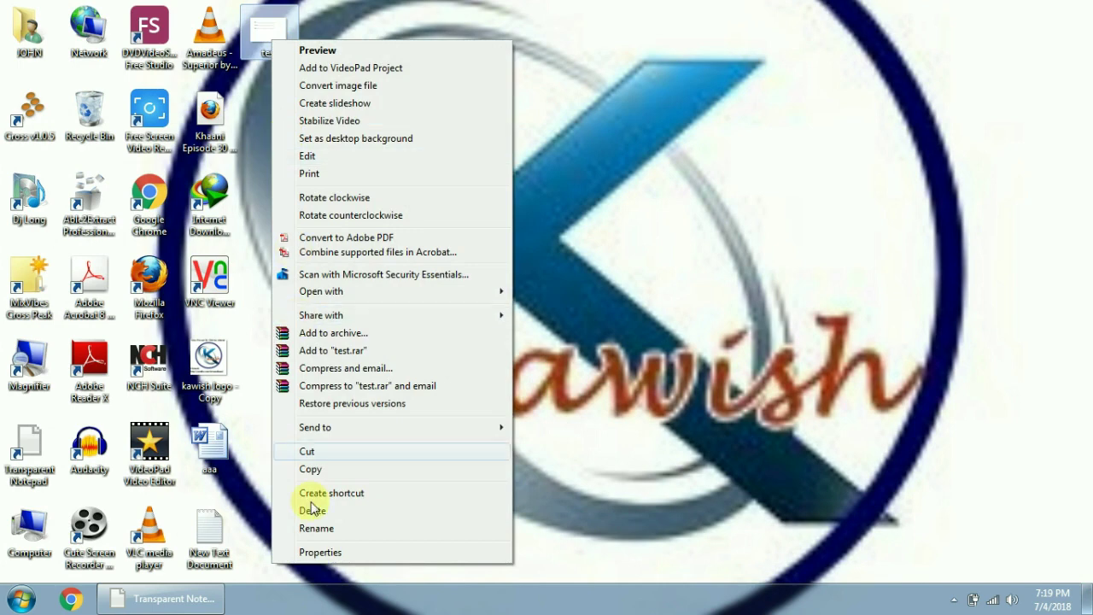
{"action": "left_click", "coordinate": [308, 553]}
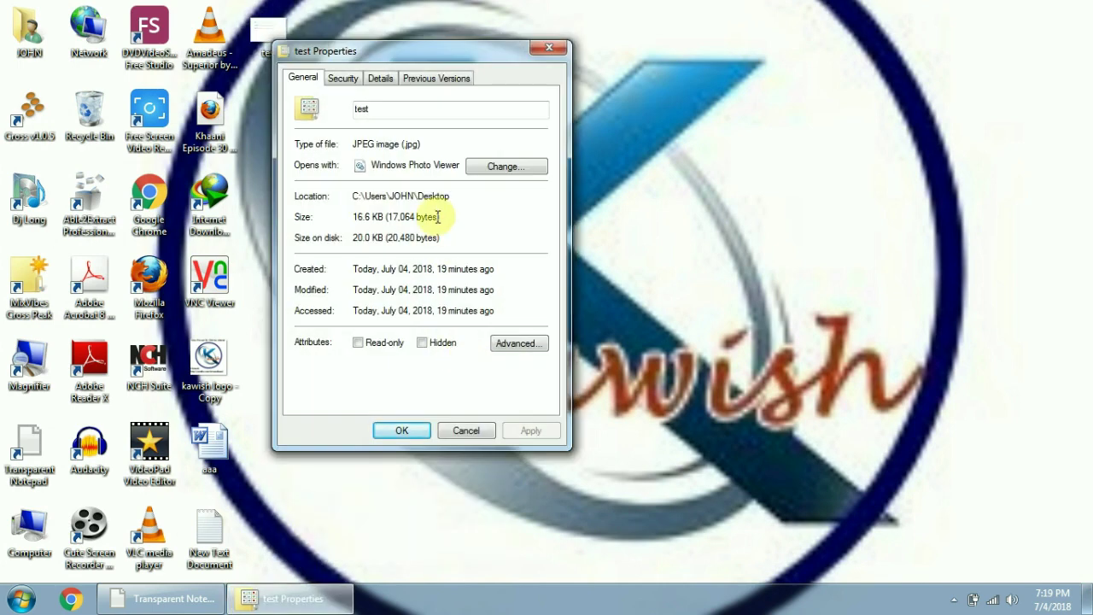
{"action": "key", "text": "alt+r"}
{"action": "key", "text": "super+plus"}
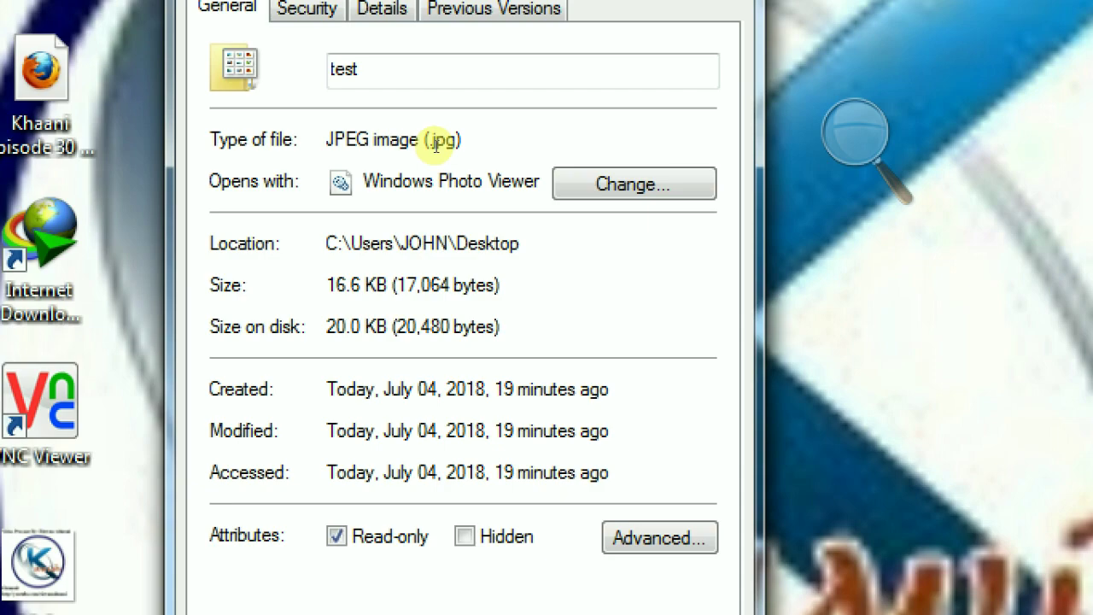
{"action": "key", "text": "super"}
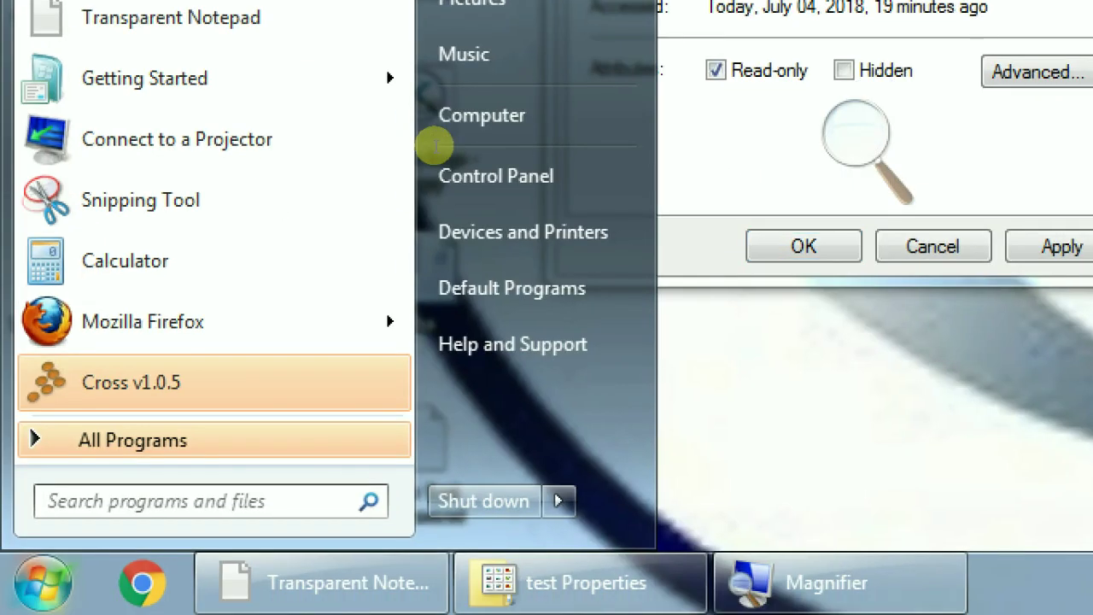
{"action": "key", "text": "super+minus"}
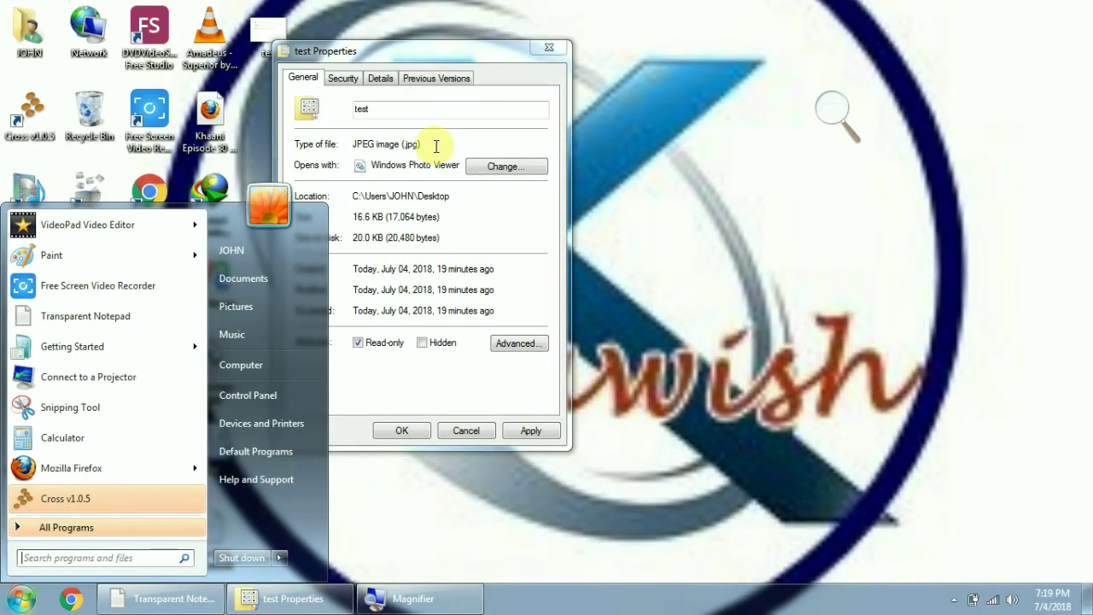
{"action": "left_click", "coordinate": [484, 228]}
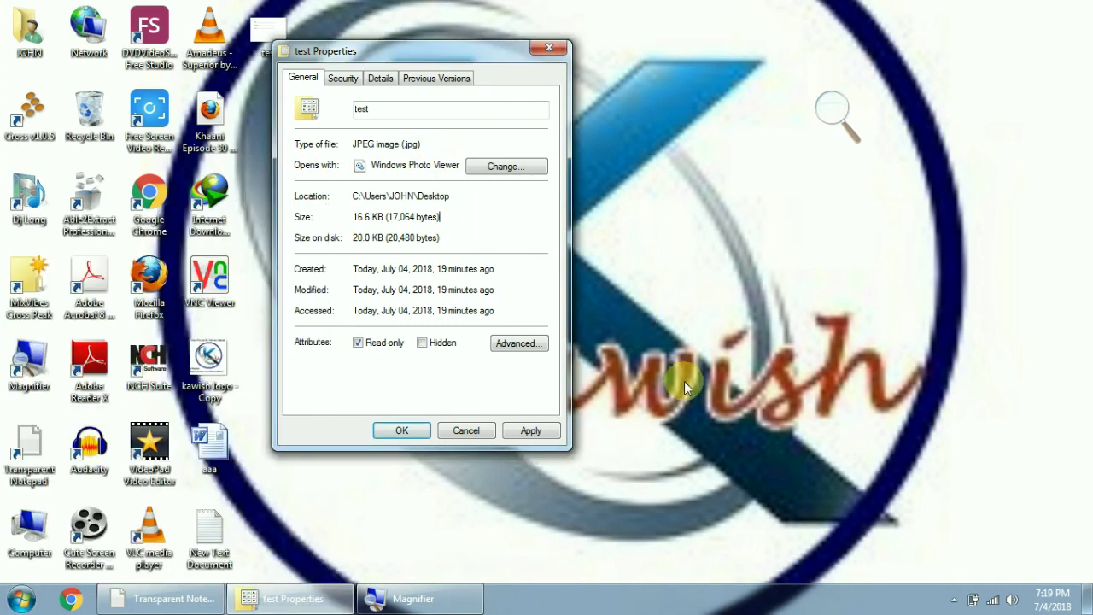
{"action": "left_click", "coordinate": [468, 431]}
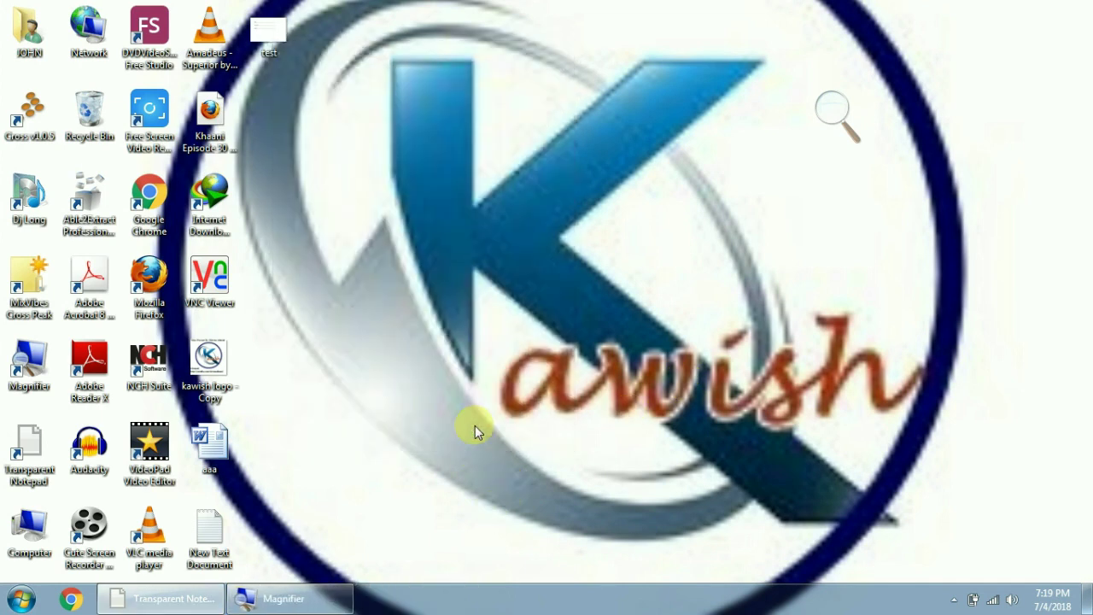
Convert the desktop test image to Adobe PDF, accepting character analysis and preparing the entire document for reading with the inferred reading order.
{"action": "right_click", "coordinate": [259, 33]}
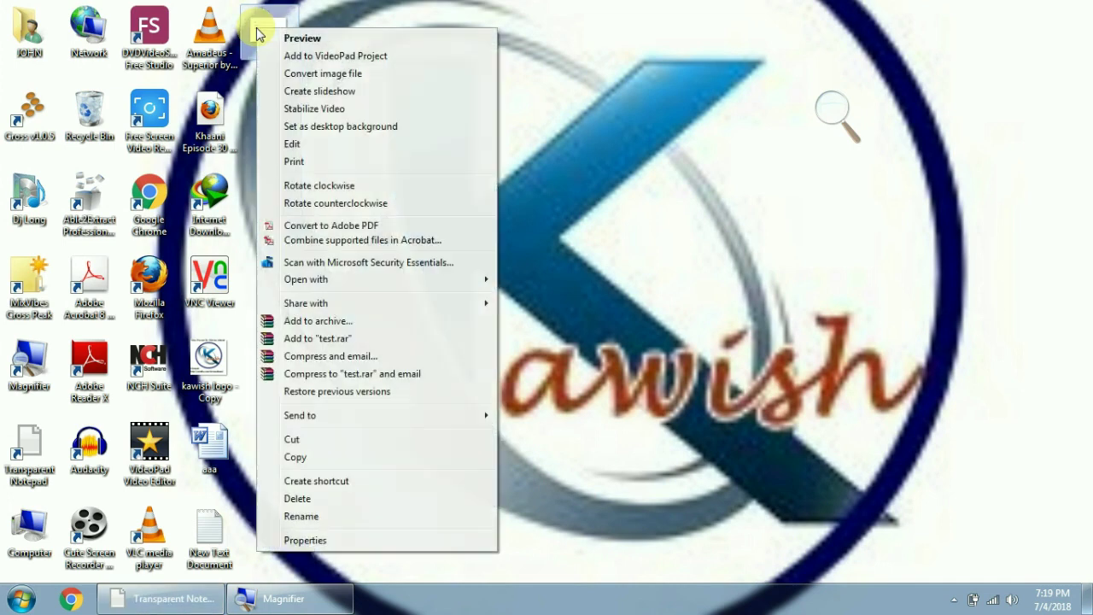
{"action": "left_click", "coordinate": [329, 226]}
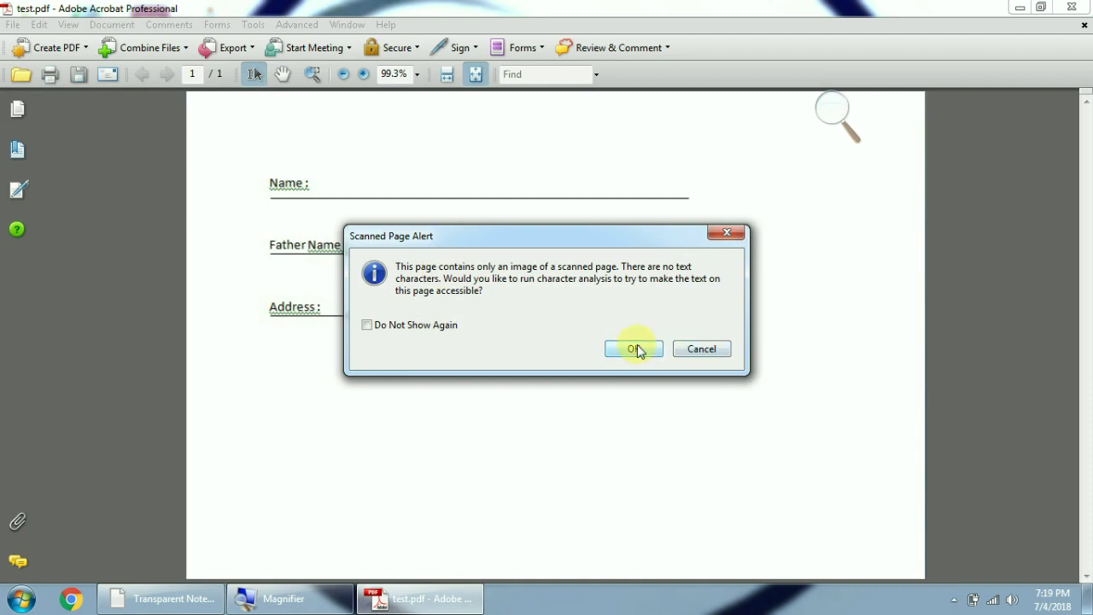
{"action": "left_click", "coordinate": [637, 347]}
{"action": "left_click", "coordinate": [539, 431]}
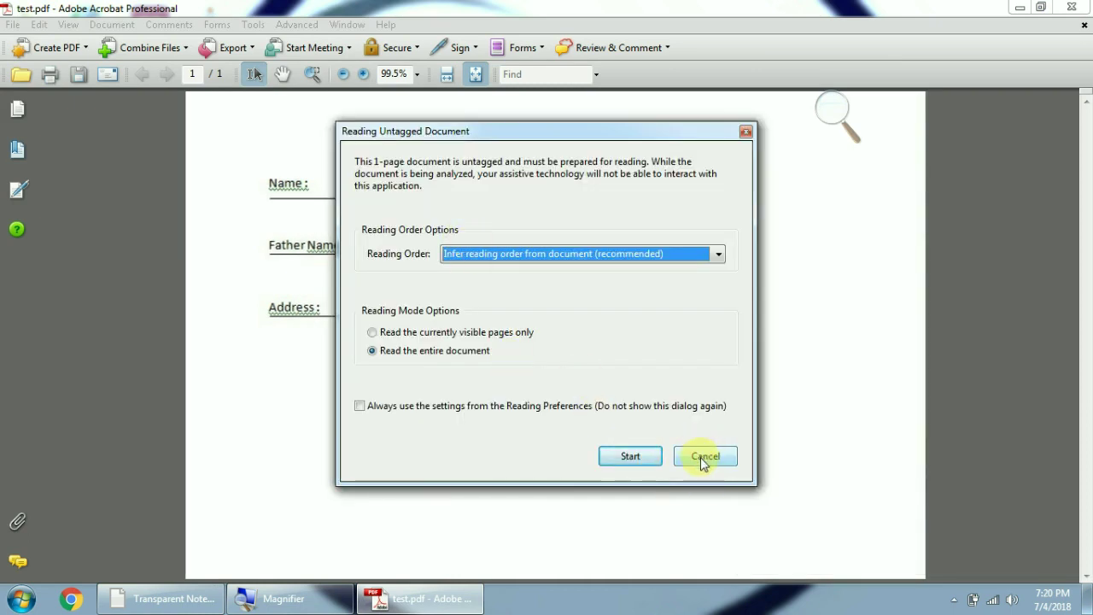
{"action": "left_click", "coordinate": [629, 455]}
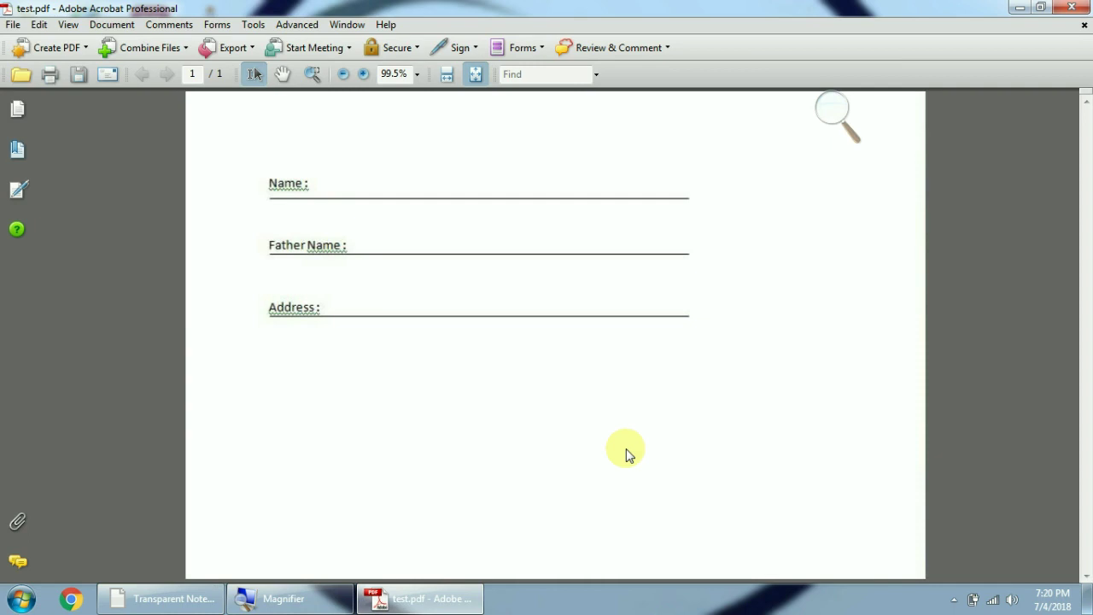
Activate the TouchUp Text Tool for the PDF made from the image.
{"action": "left_click", "coordinate": [253, 24]}
{"action": "mouse_move", "coordinate": [297, 24]}
{"action": "mouse_move", "coordinate": [254, 24]}
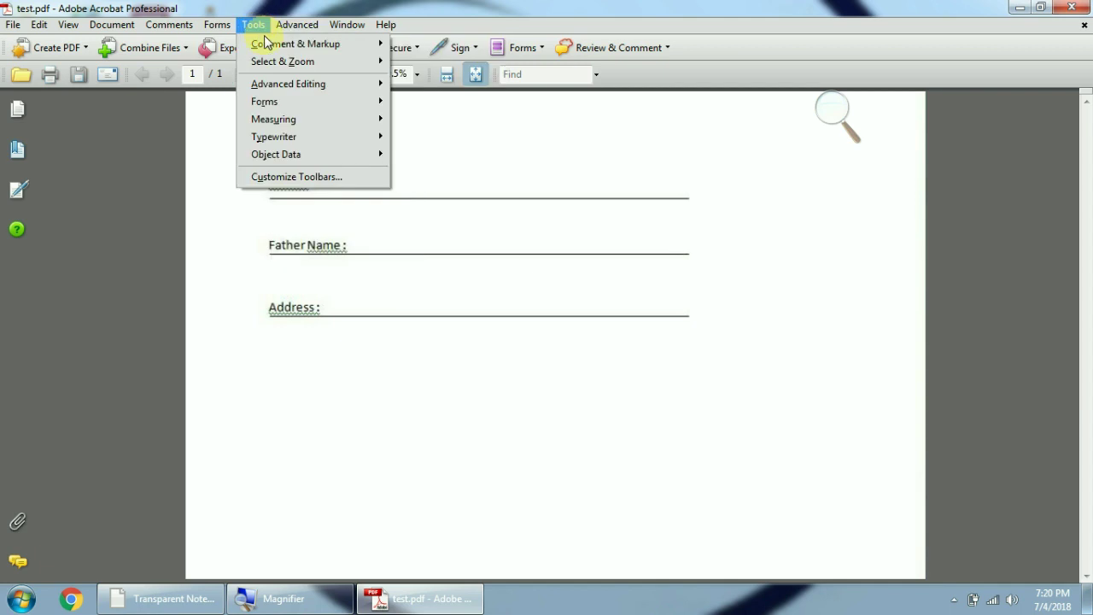
{"action": "mouse_move", "coordinate": [268, 85]}
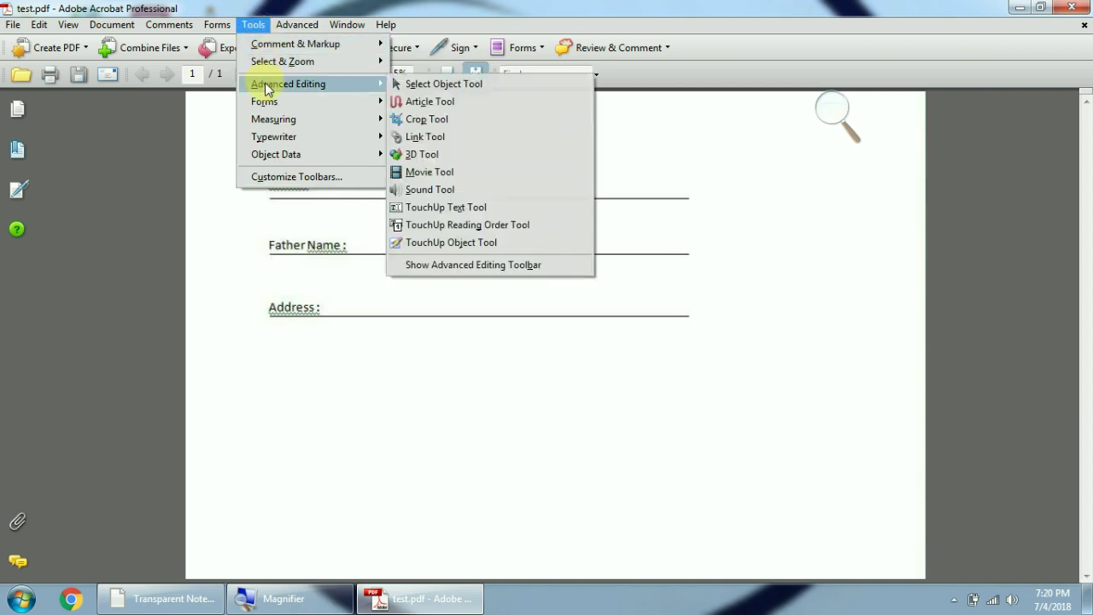
{"action": "left_click", "coordinate": [408, 210]}
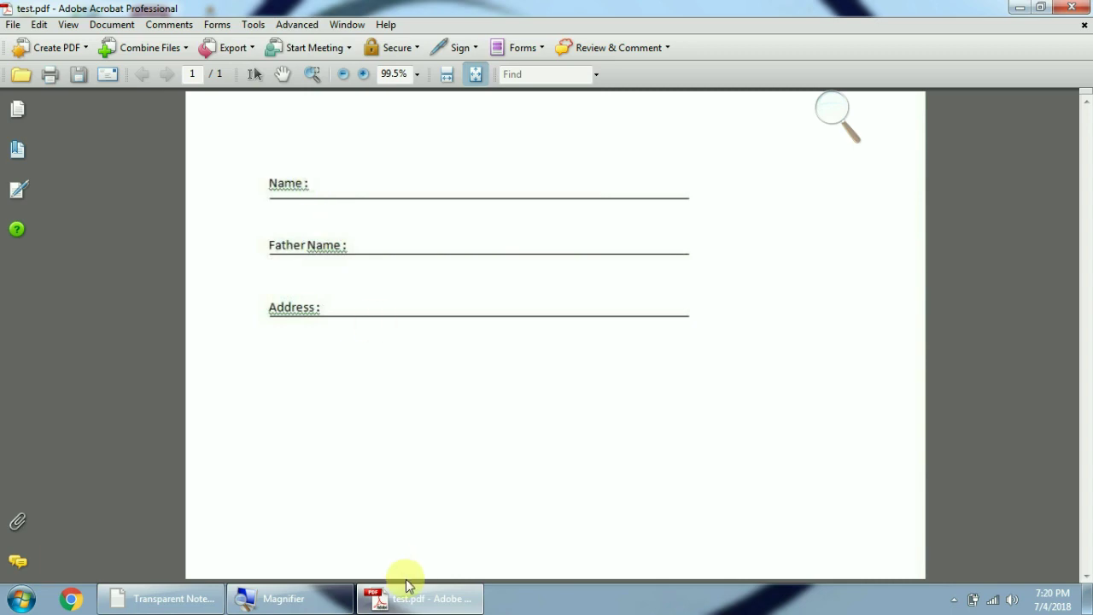
Switch to Transparent Notepad and append "app ne dekha hum ne phele wala tareqa kia tu wo work nahi kar raha hai is file pe" to the note.
{"action": "left_click", "coordinate": [146, 603]}
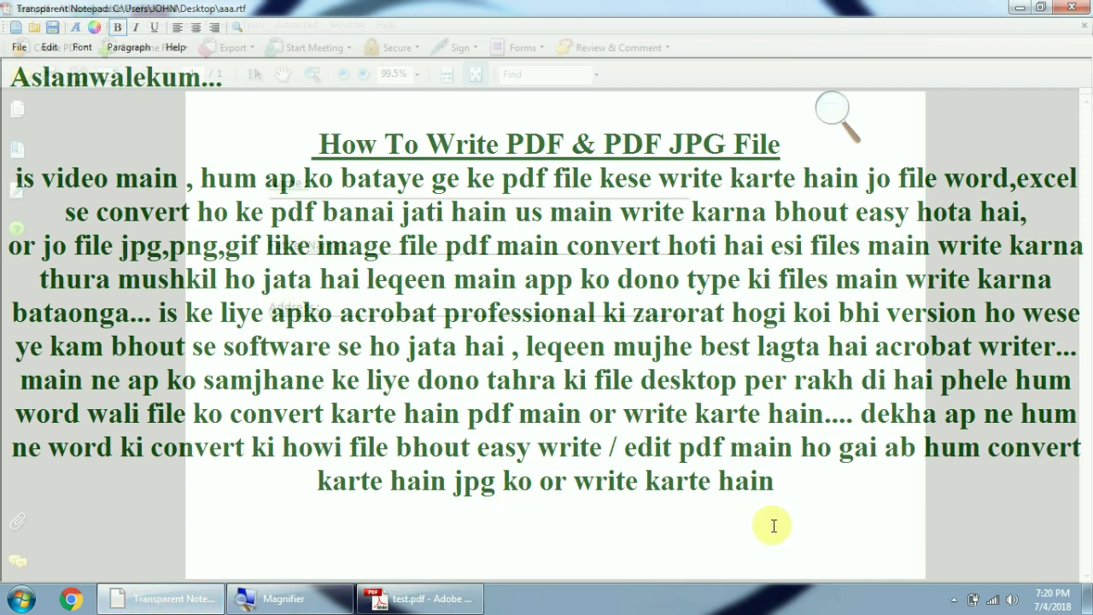
{"action": "type", "text": "app ne "}
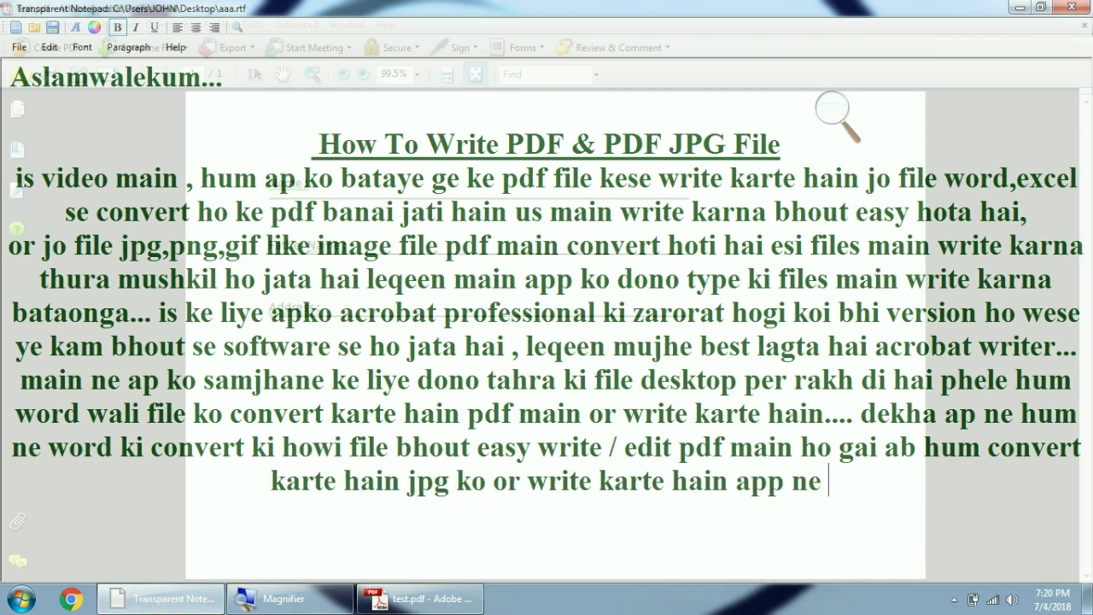
{"action": "type", "text": "dekha hum"}
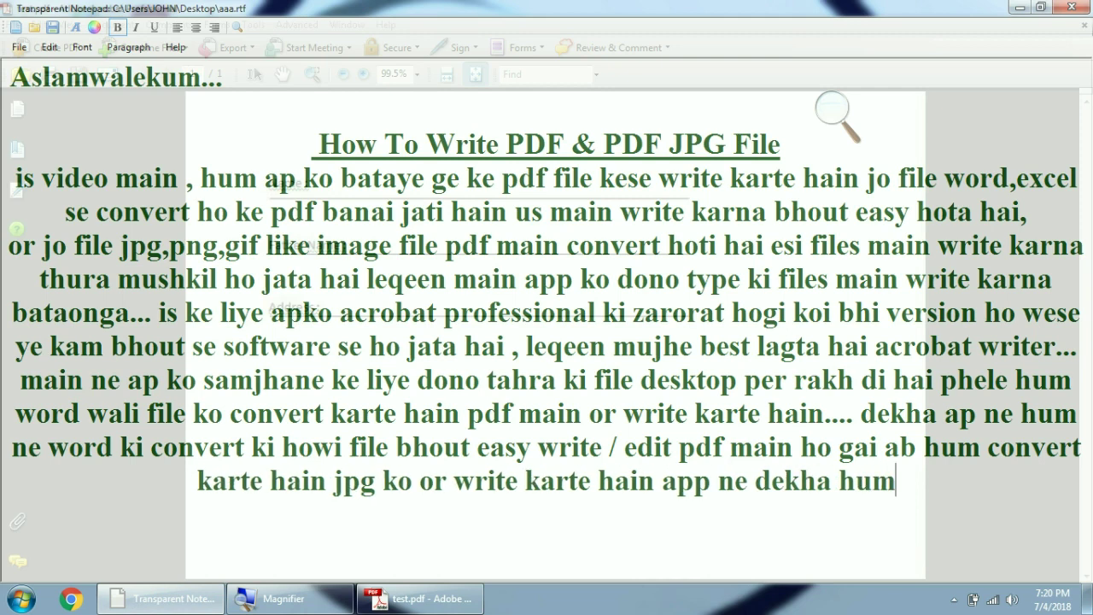
{"action": "type", "text": " ne phele wal"}
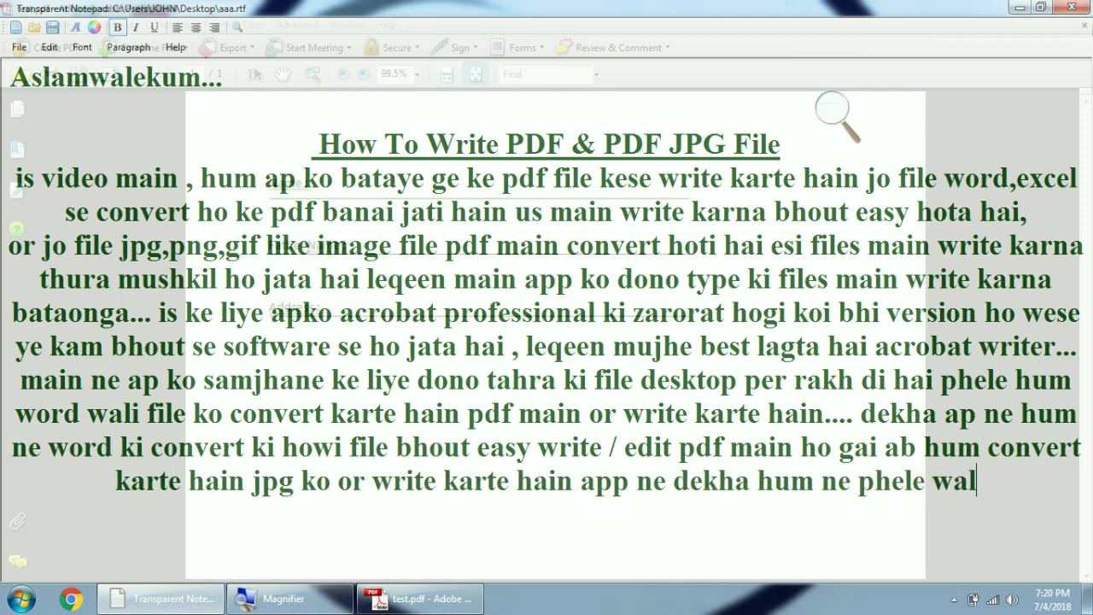
{"action": "type", "text": "a tare"}
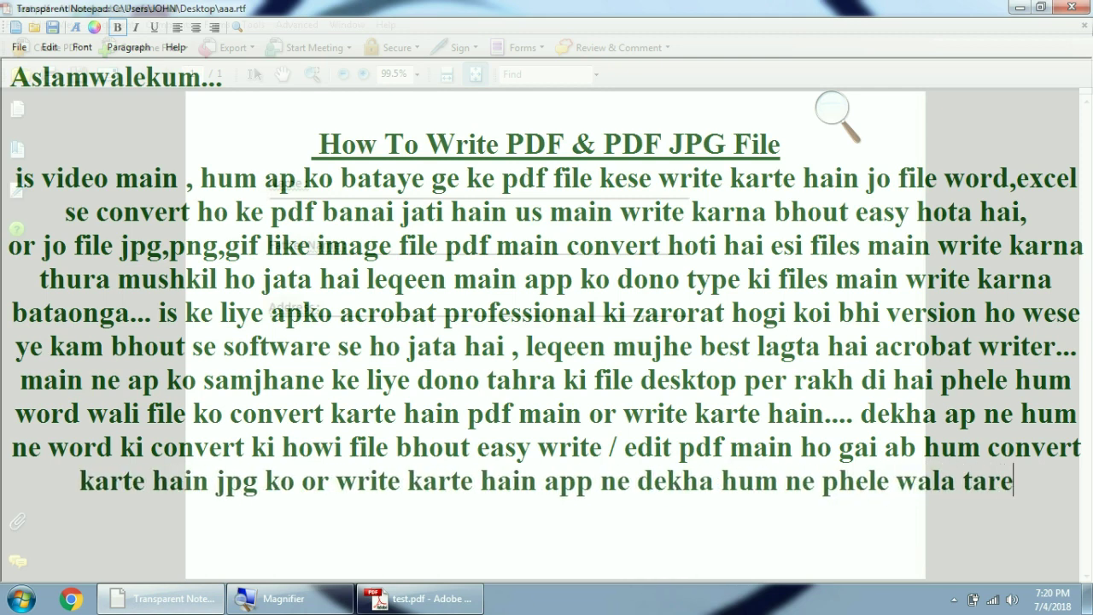
{"action": "type", "text": "qa "}
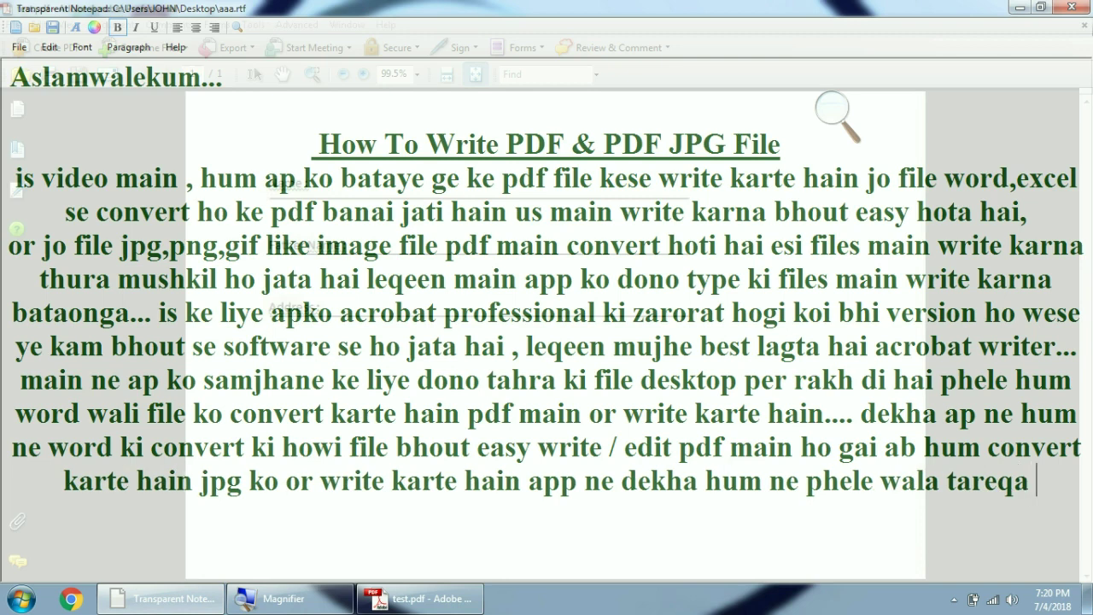
{"action": "type", "text": "kia ut"}
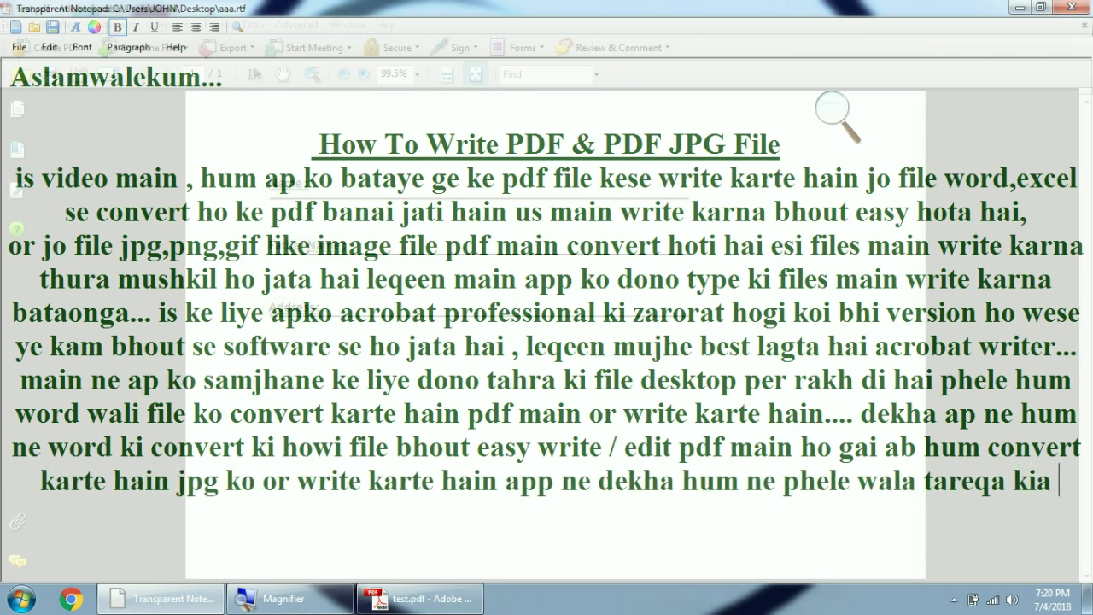
{"action": "key", "text": "BackSpace"}
{"action": "key", "text": "BackSpace"}
{"action": "type", "text": "tu wo"}
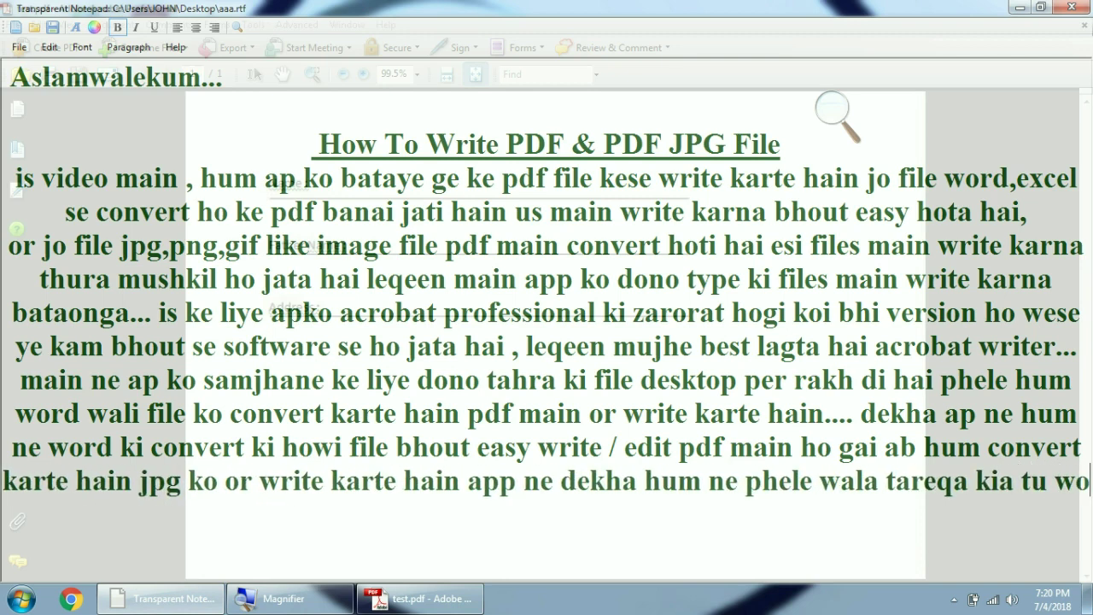
{"action": "type", "text": "rk n"}
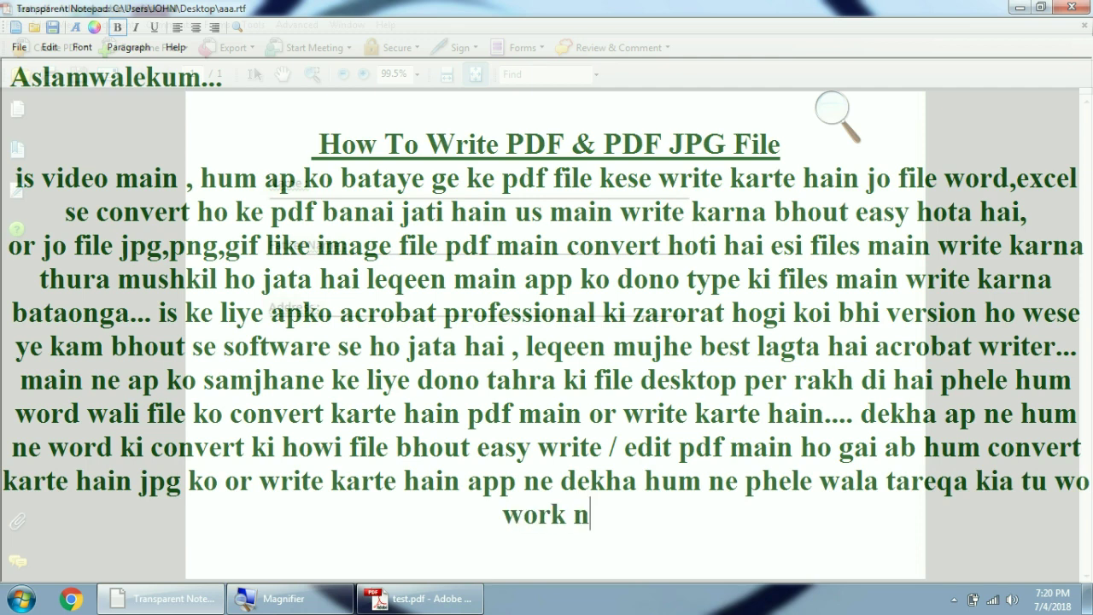
{"action": "type", "text": "ahi kar raha haiis"}
{"action": "key", "text": "BackSpace"}
{"action": "key", "text": "BackSpace"}
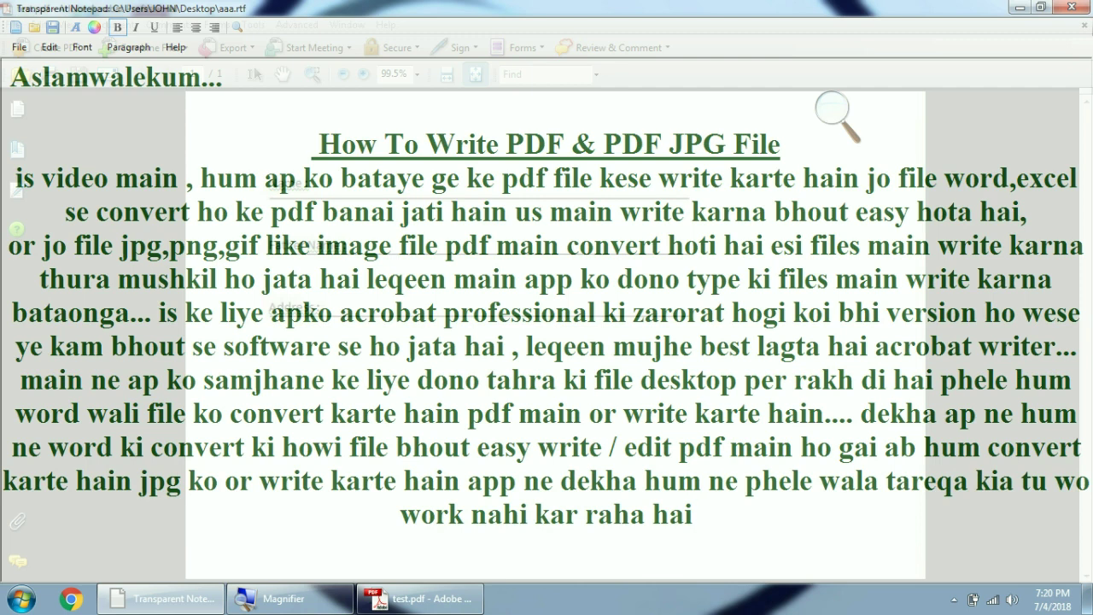
{"action": "type", "text": "is file"}
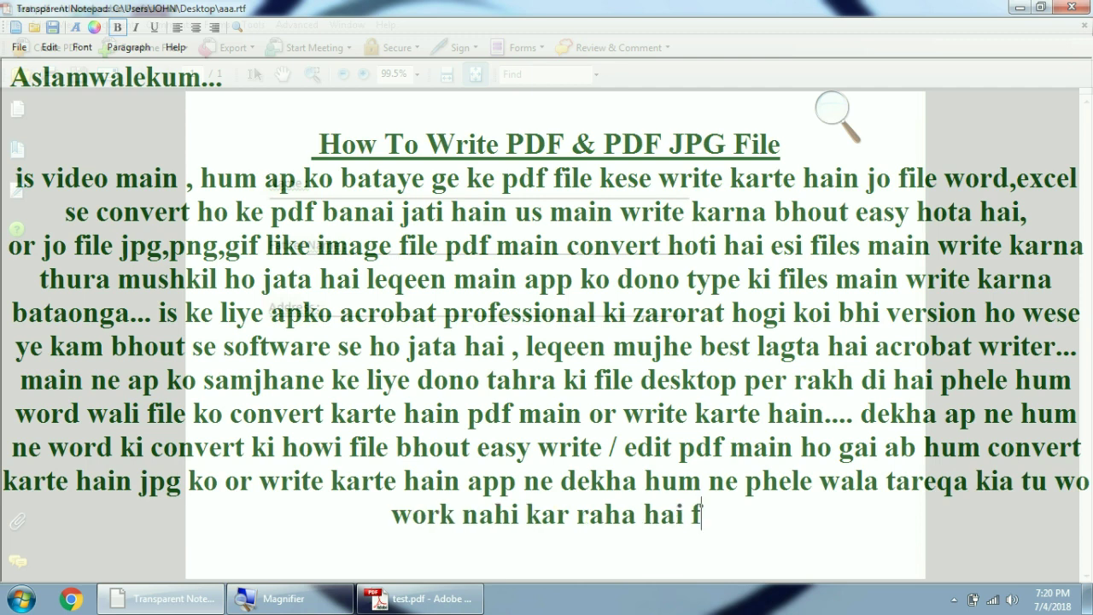
{"action": "type", "text": " pe"}
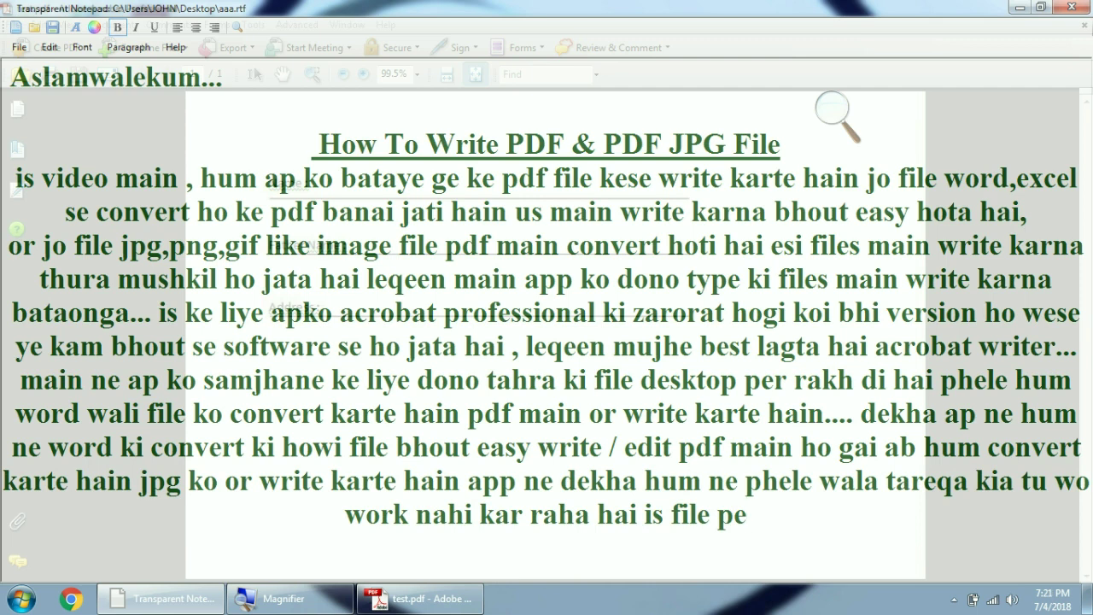
Continue the note with "ab hum jaha type karna hai waha filed banaye ge or phir write kare ge...".
{"action": "type", "text": " ab h"}
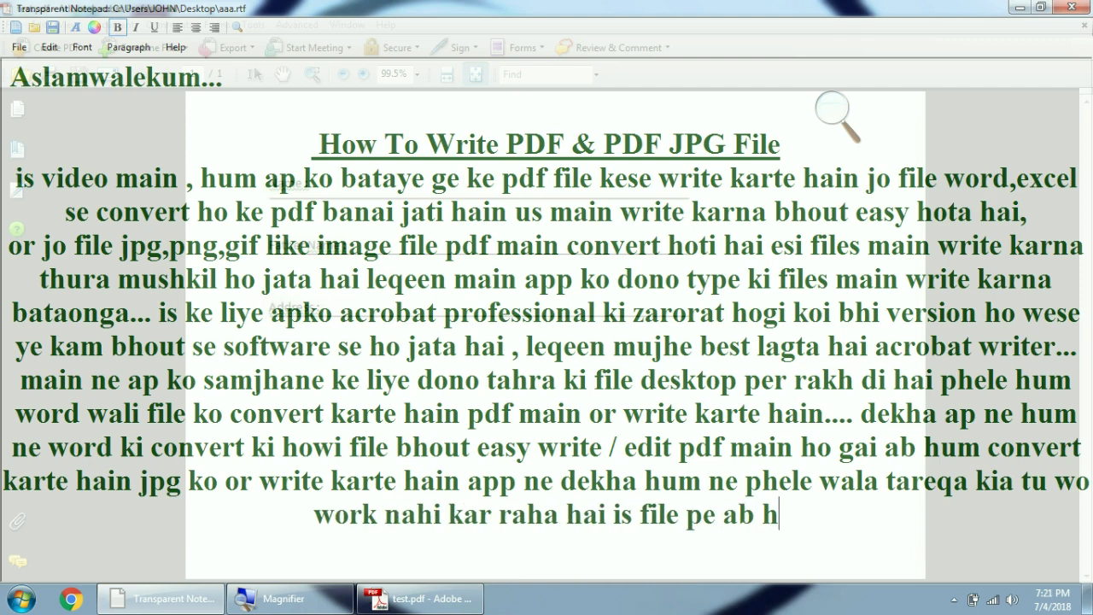
{"action": "type", "text": "um jaha"}
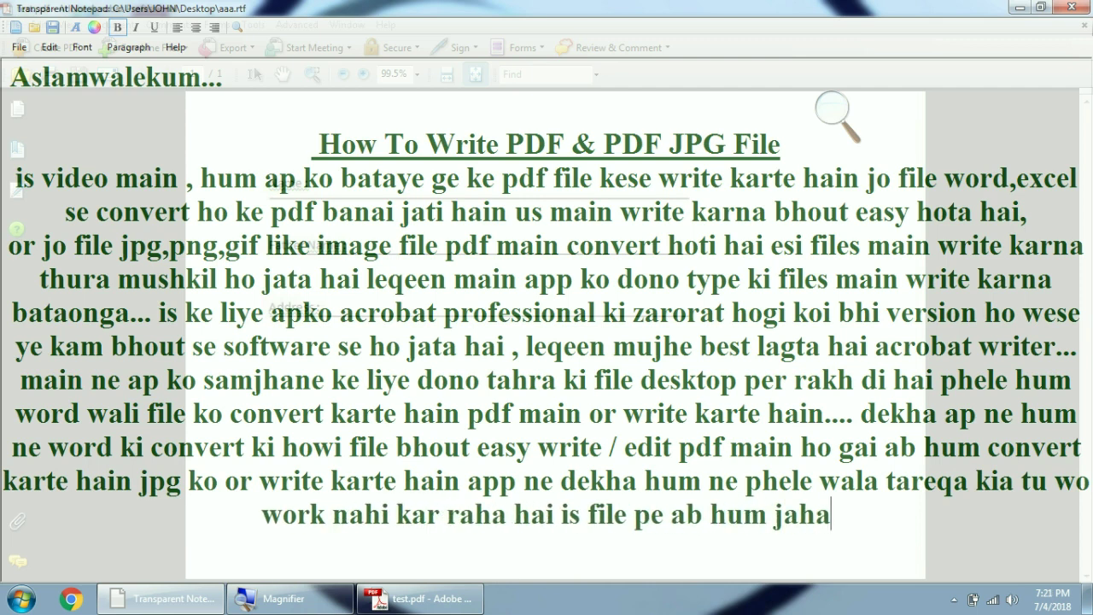
{"action": "type", "text": " type karna"}
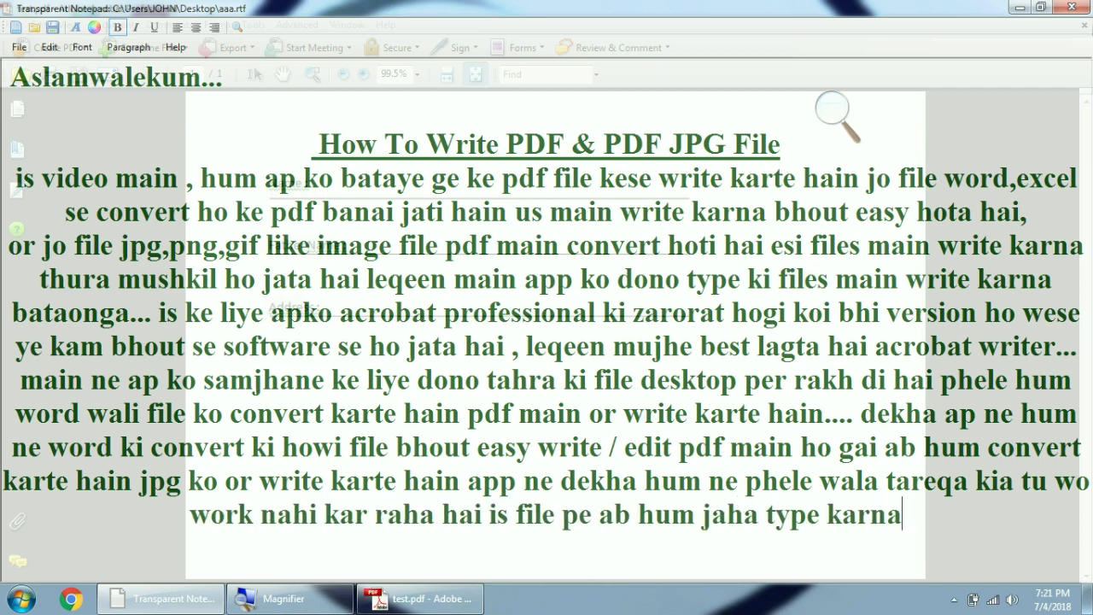
{"action": "type", "text": " hai waha"}
{"action": "type", "text": " file"}
{"action": "type", "text": "d banaye ge o"}
{"action": "type", "text": "r phir w"}
{"action": "type", "text": "rite kare "}
{"action": "type", "text": "ge..."}
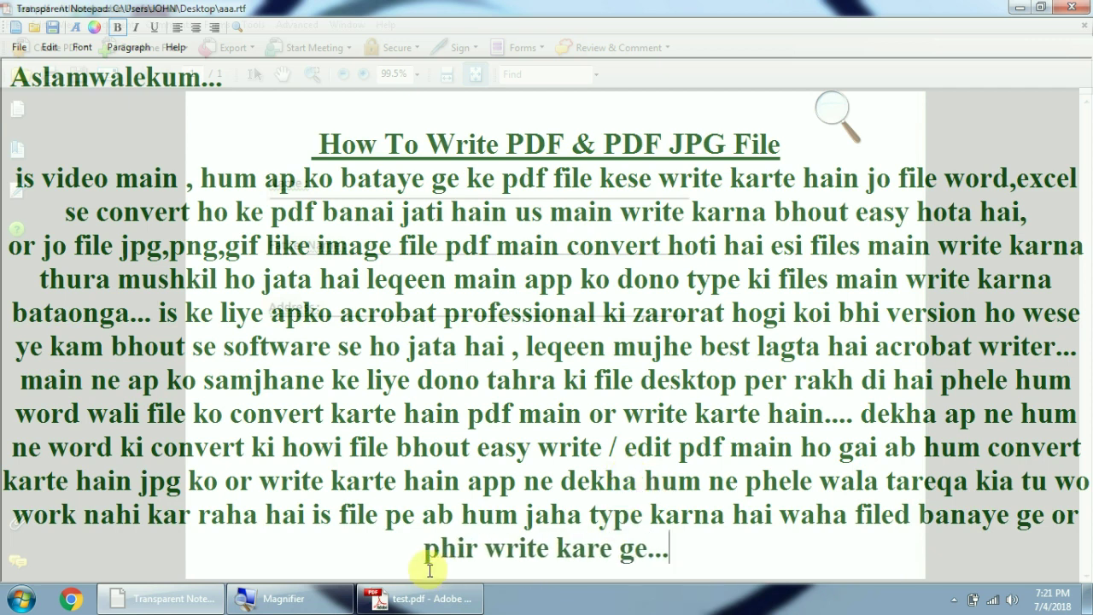
Switch to test.pdf in Adobe Acrobat and draw a form text field beside the Name label, spanning most of its line.
{"action": "left_click", "coordinate": [418, 599]}
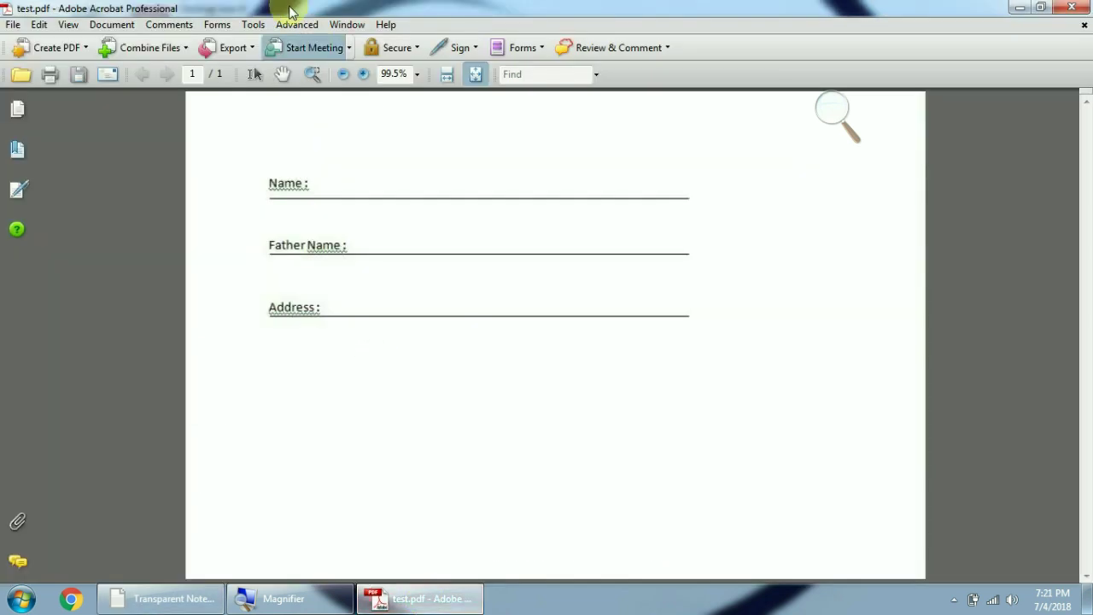
{"action": "left_click", "coordinate": [258, 25]}
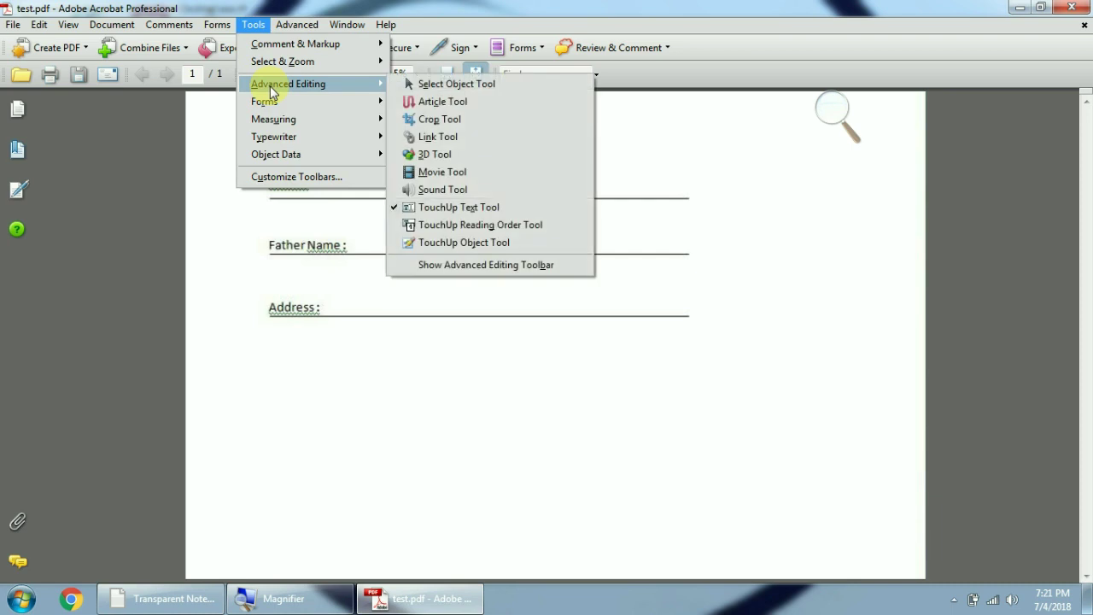
{"action": "mouse_move", "coordinate": [269, 103]}
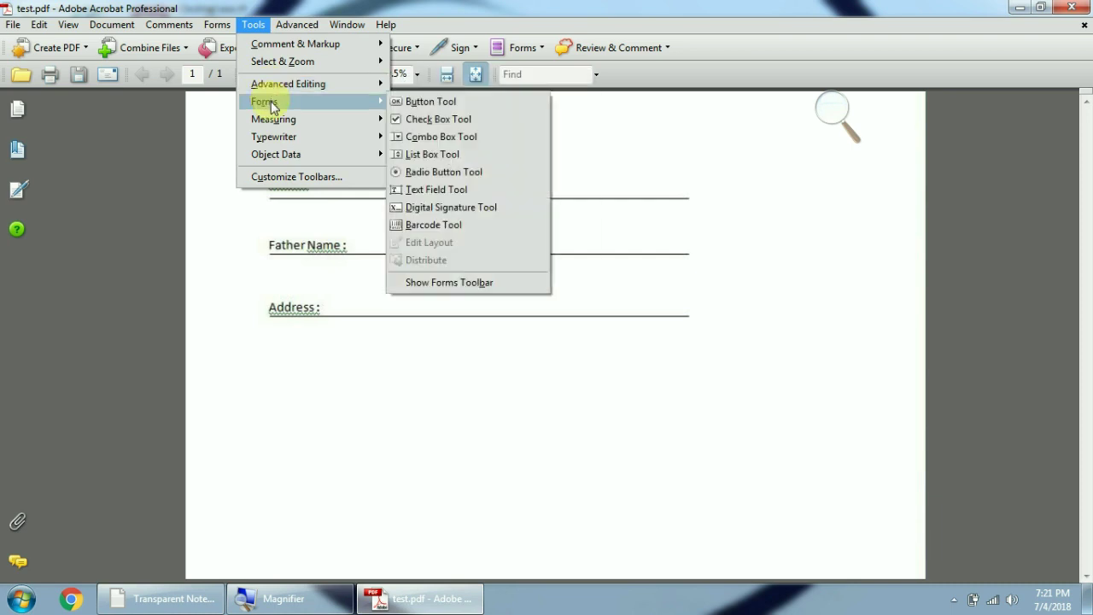
{"action": "left_click", "coordinate": [427, 192]}
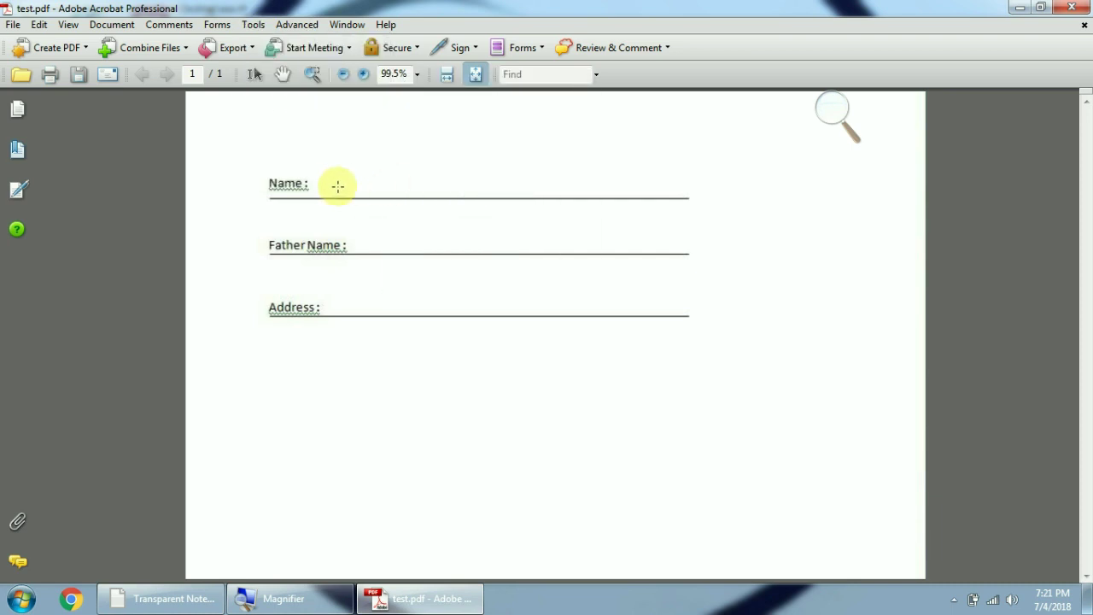
{"action": "left_click_drag", "start_coordinate": [316, 176], "coordinate": [673, 197]}
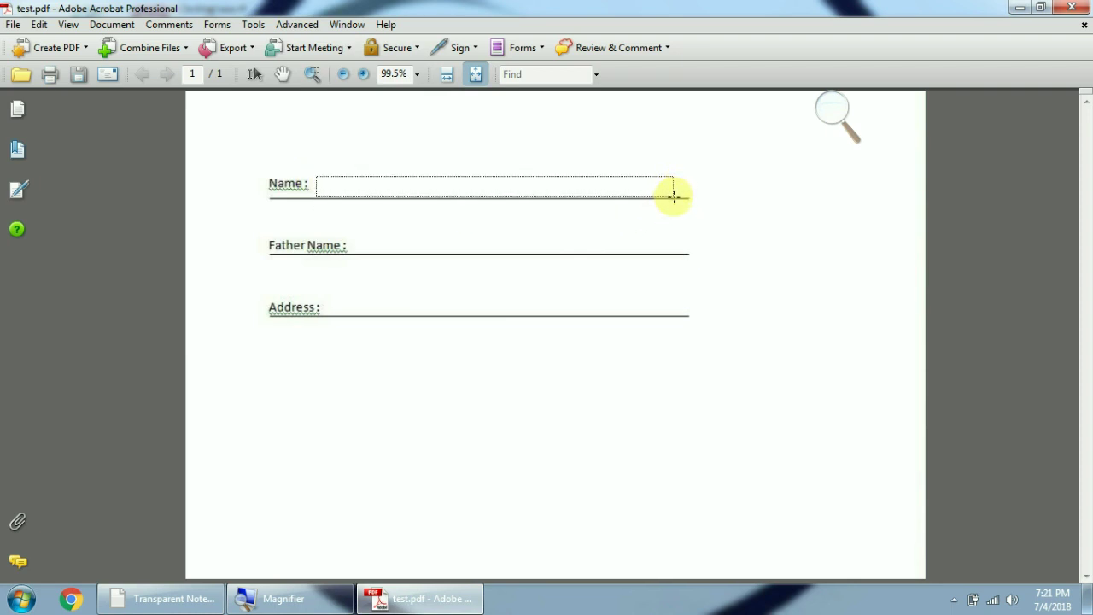
{"action": "left_click_drag", "start_coordinate": [673, 196], "coordinate": [673, 197]}
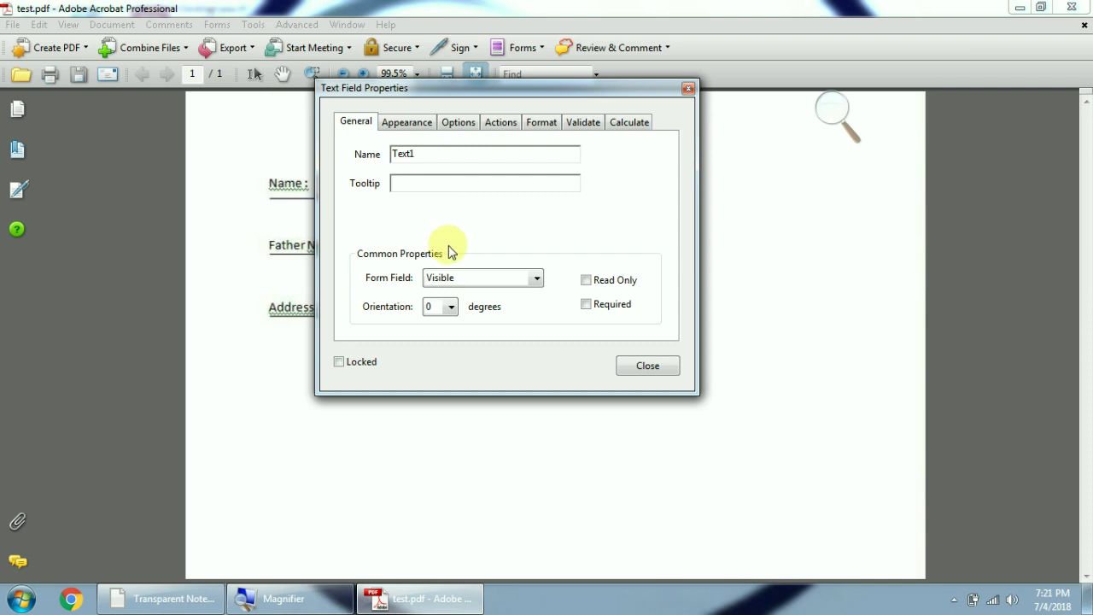
Set the Name line's text field to font size 12 and the Times Roman font.
{"action": "left_click", "coordinate": [409, 125]}
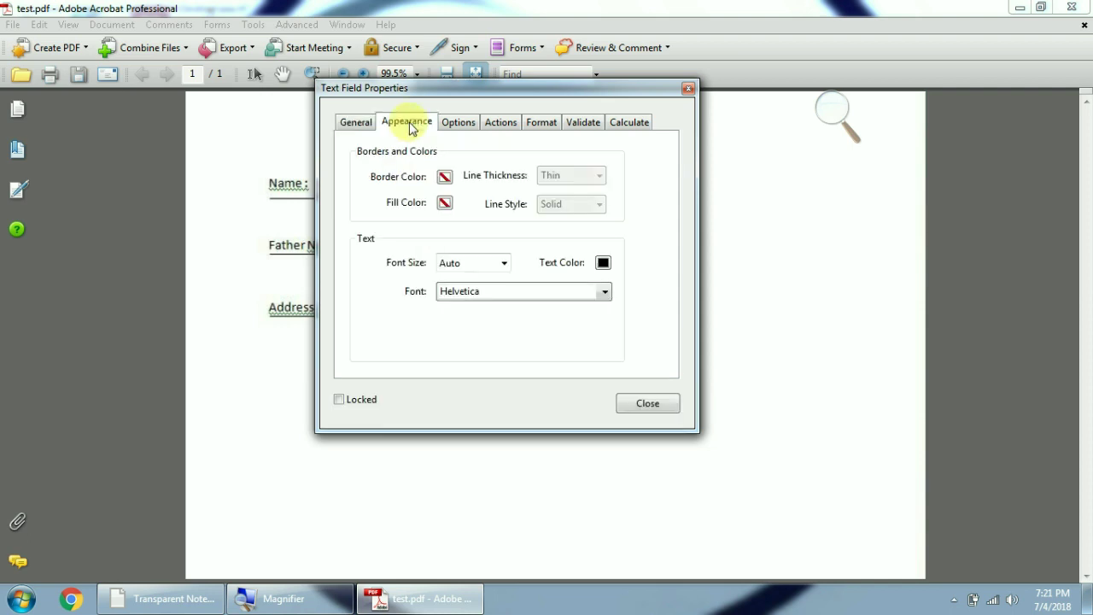
{"action": "double_click", "coordinate": [469, 260]}
{"action": "type", "text": "12"}
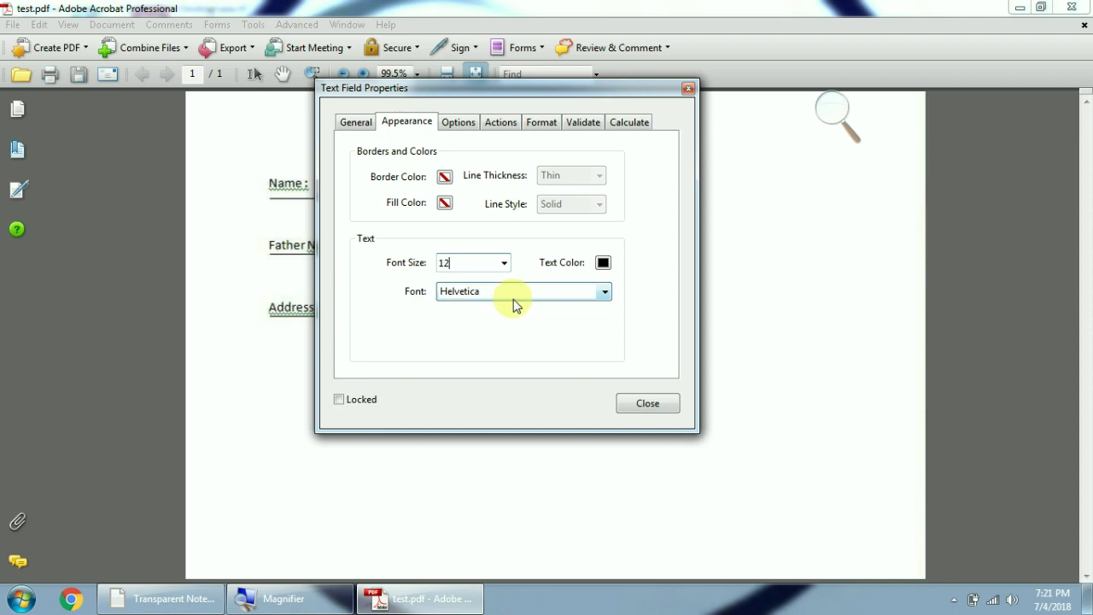
{"action": "left_click", "coordinate": [513, 298]}
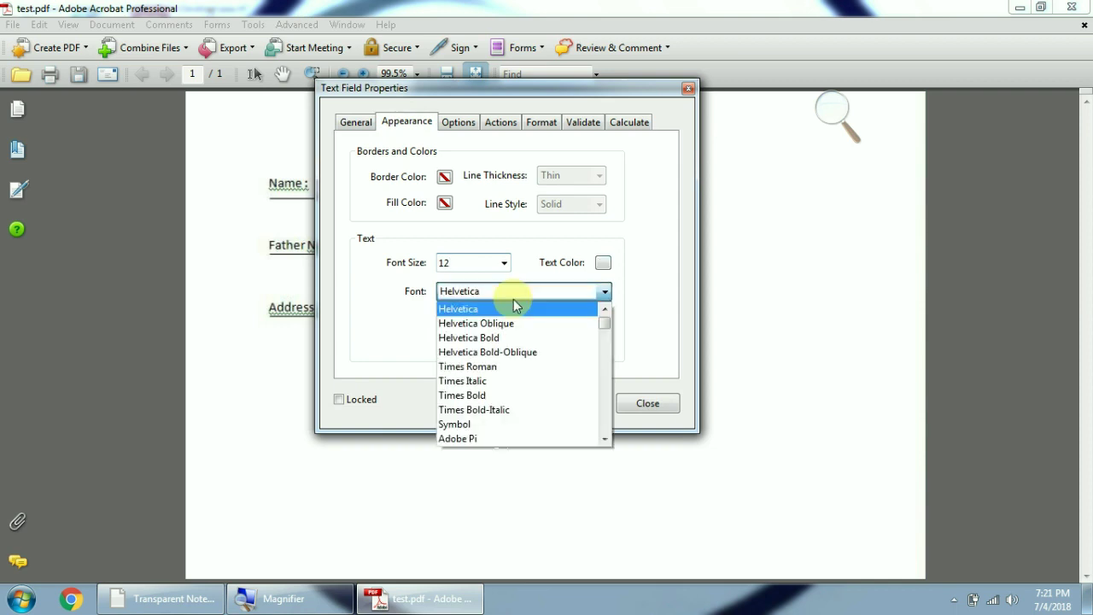
{"action": "key", "text": "t"}
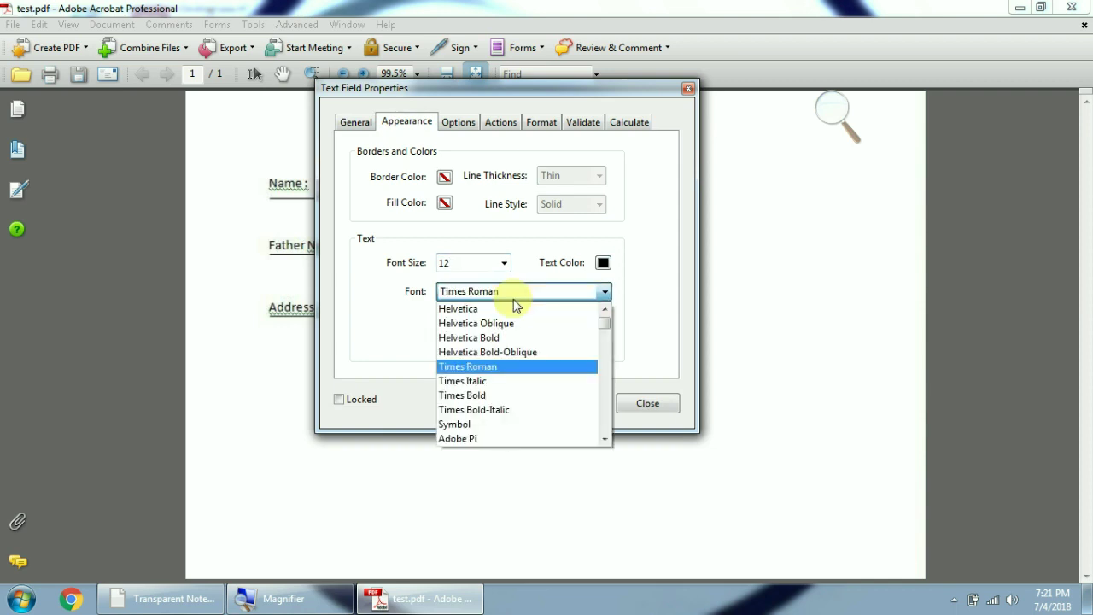
{"action": "key", "text": "Return"}
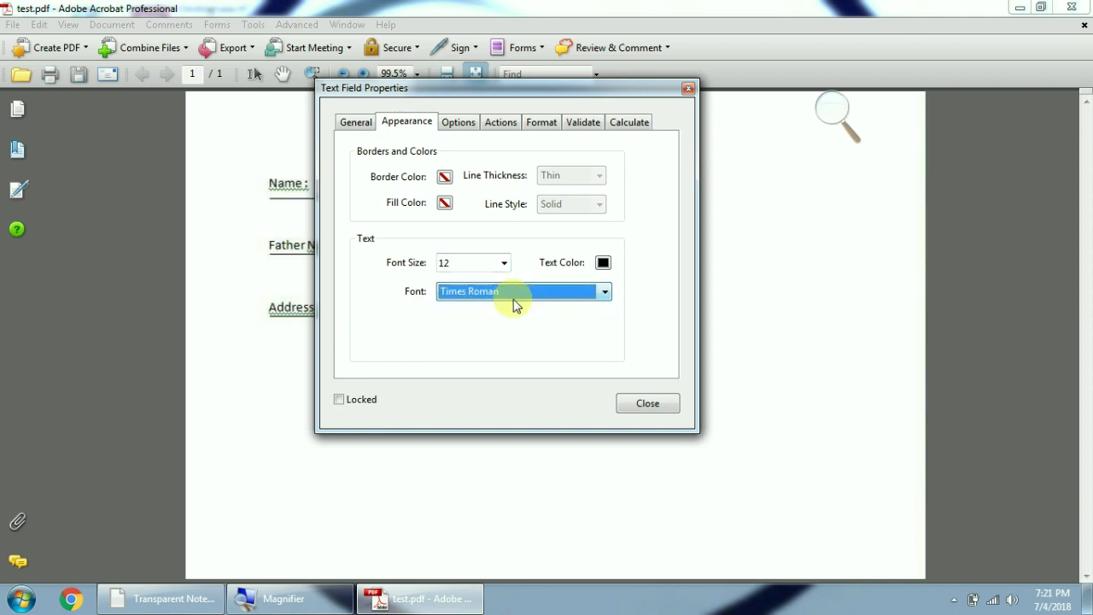
Keep the text field's alignment at Left and close its properties.
{"action": "left_click", "coordinate": [459, 124]}
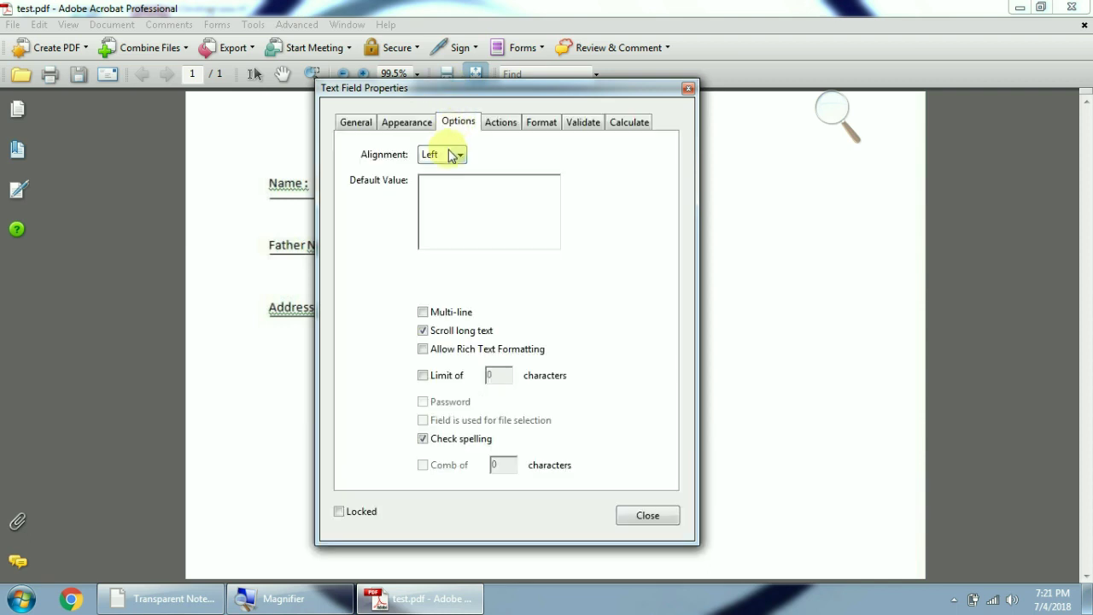
{"action": "left_click", "coordinate": [451, 156]}
{"action": "left_click", "coordinate": [450, 156]}
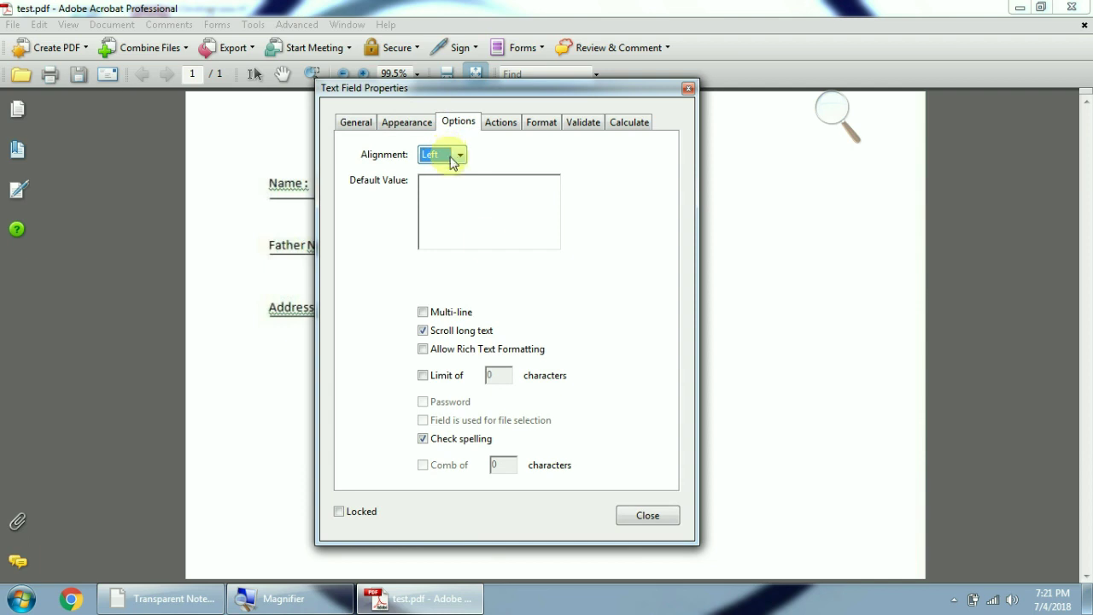
{"action": "left_click", "coordinate": [645, 517]}
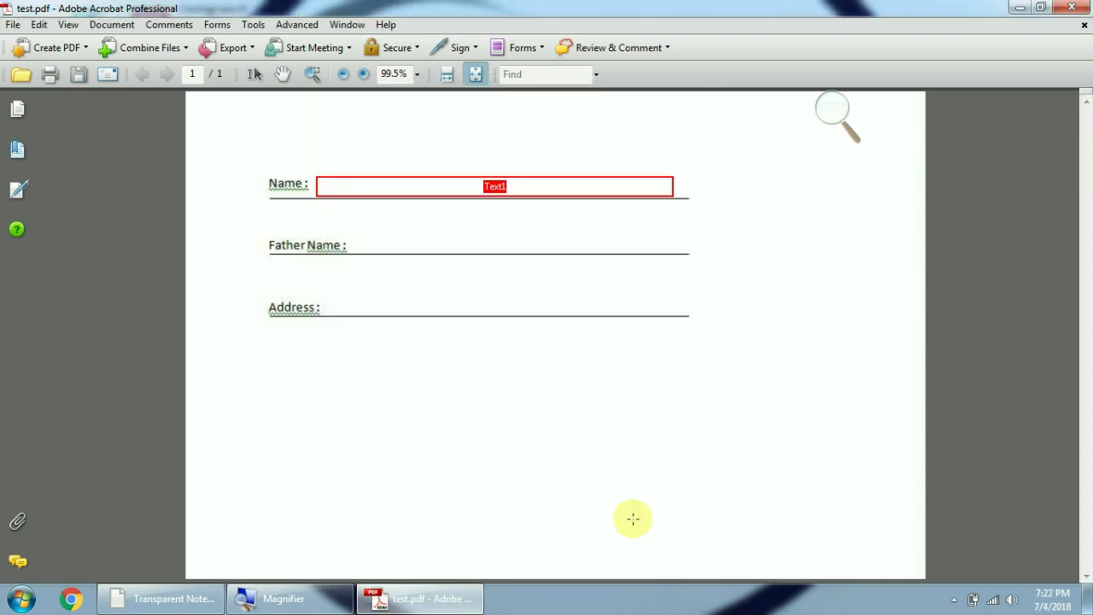
Switch to the Hand tool, fill the Name line's text field with random filler letters, and turn on Auto-Complete for form entries.
{"action": "left_click", "coordinate": [284, 75]}
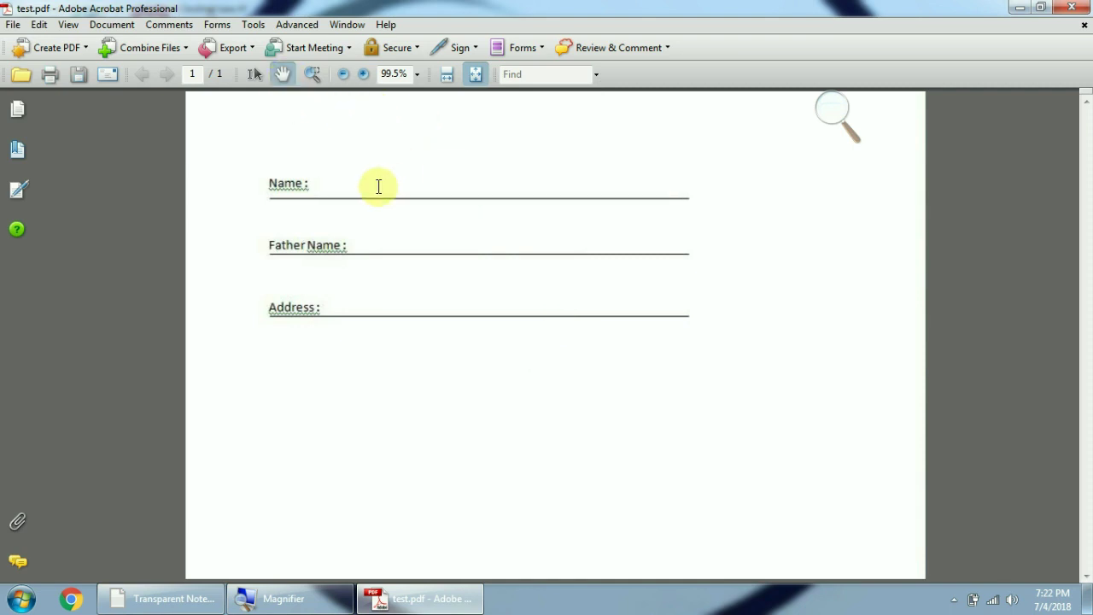
{"action": "left_click", "coordinate": [379, 186]}
{"action": "type", "text": "kjkljkljkljkljkljkljkl"}
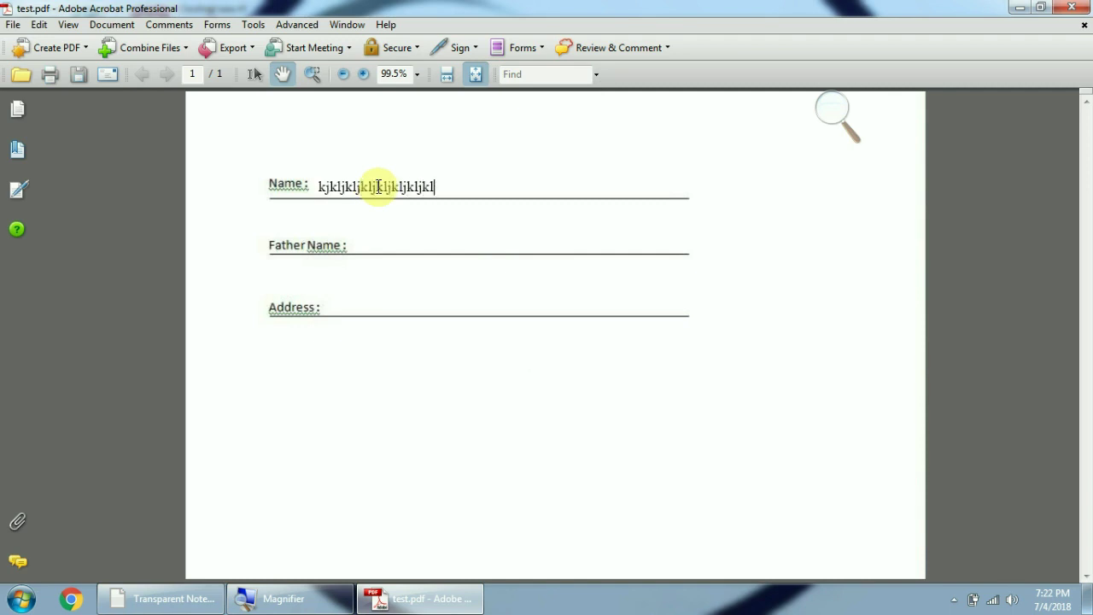
{"action": "type", "text": "jkljkljkljkljlkjlkjlkjkljklj"}
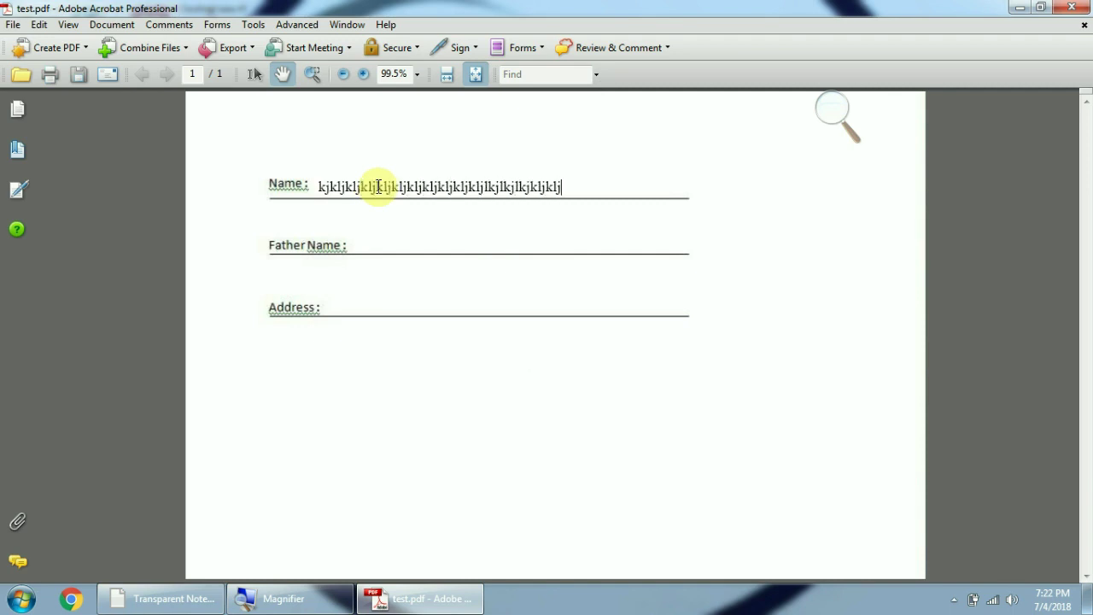
{"action": "type", "text": "lkjlk"}
{"action": "left_click", "coordinate": [385, 225]}
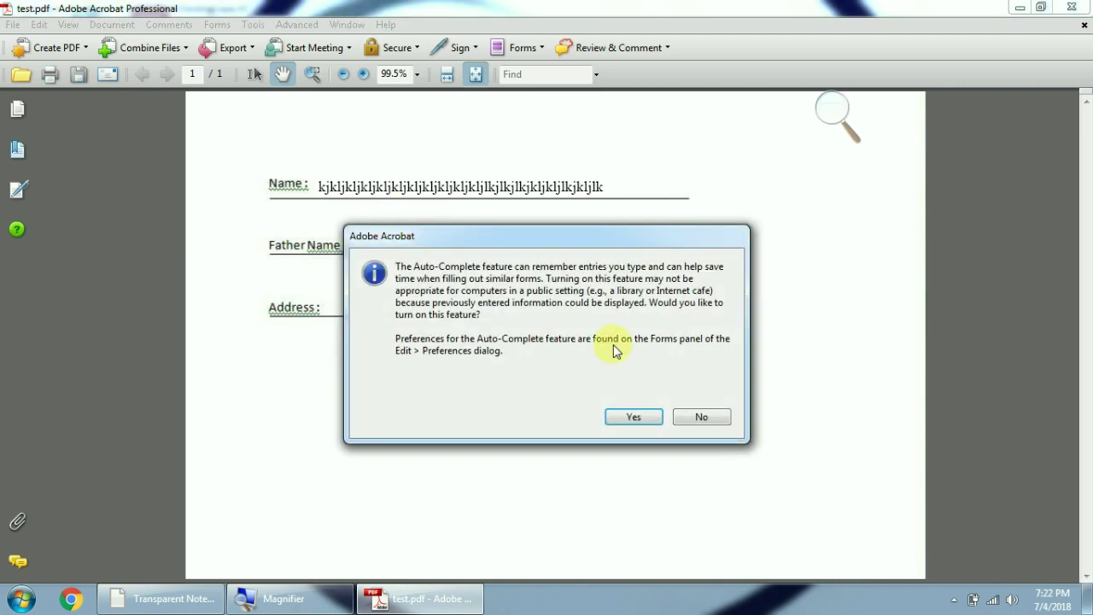
{"action": "left_click", "coordinate": [631, 417]}
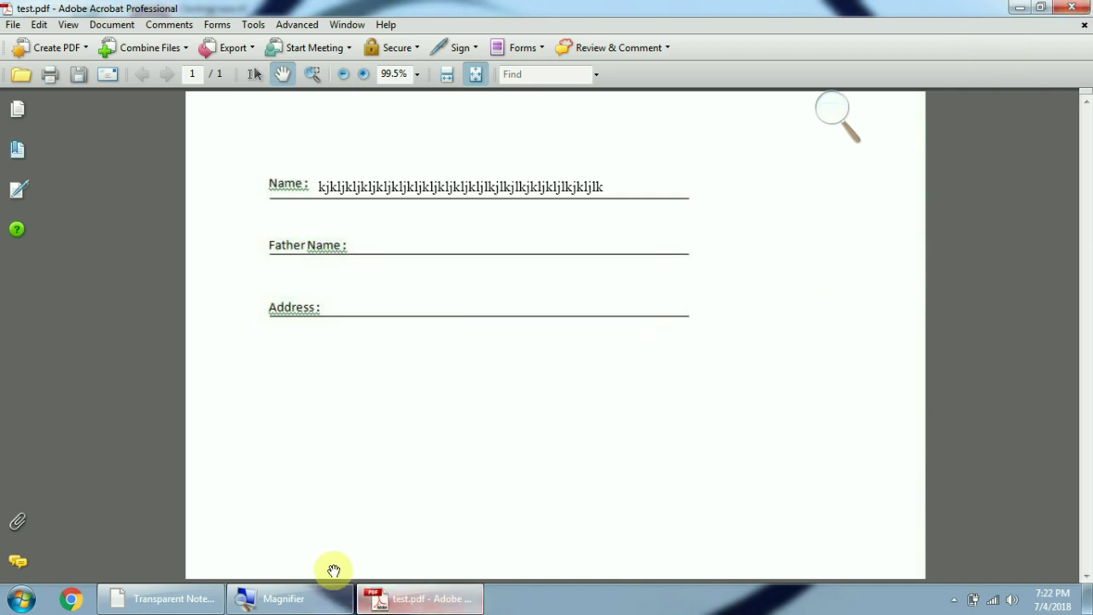
Switch to Transparent Notepad and append "ab hum jaha write karna chahte hain waha field lagaye ge or write kare ge..." to the notes.
{"action": "left_click", "coordinate": [148, 603]}
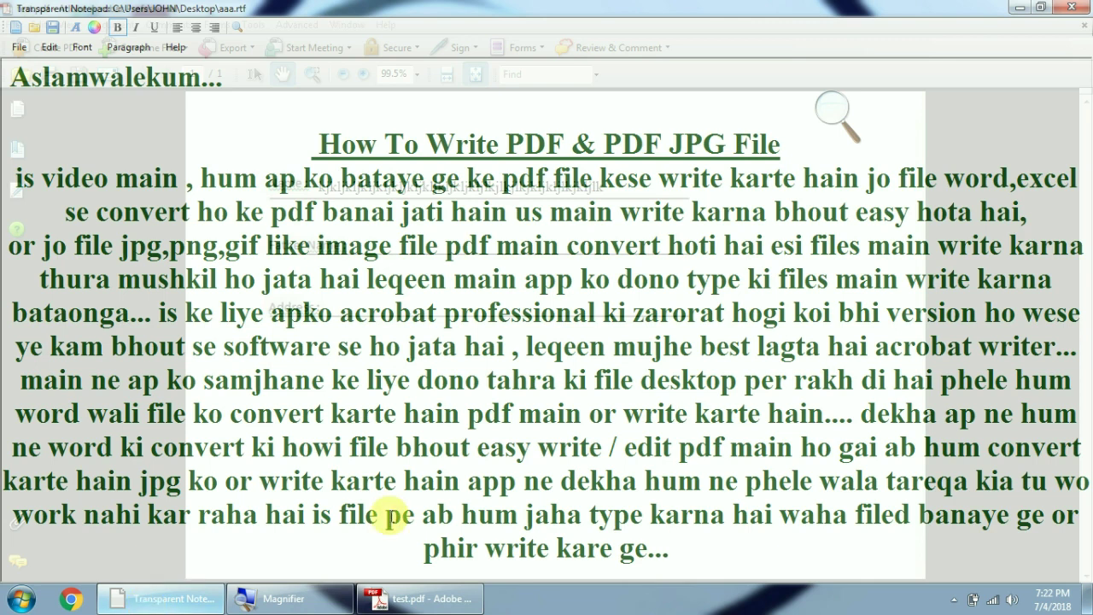
{"action": "type", "text": "ab hum\\"}
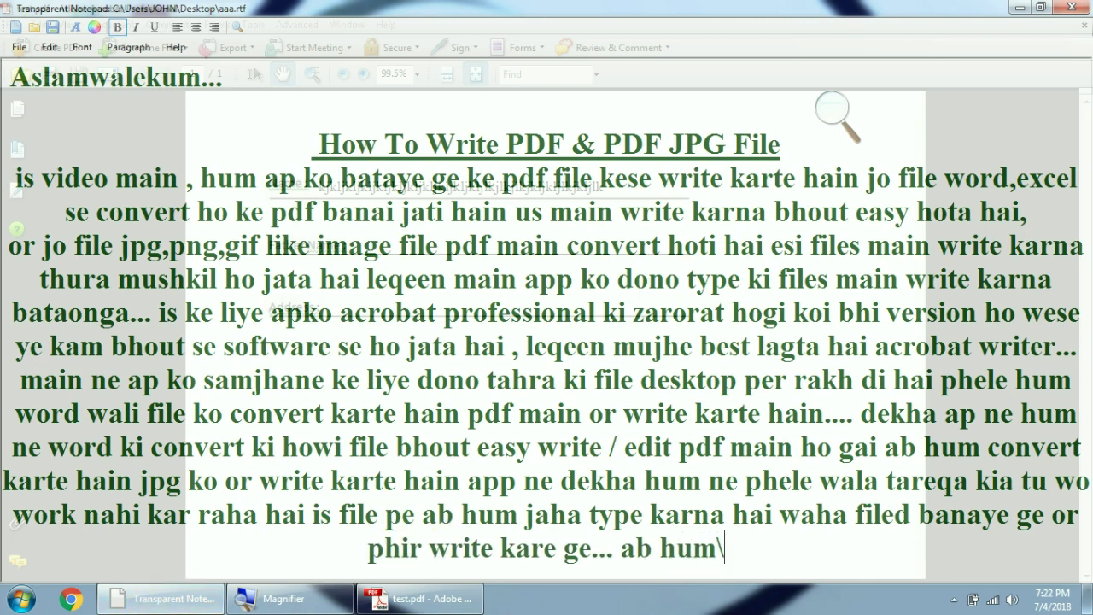
{"action": "key", "text": "BackSpace"}
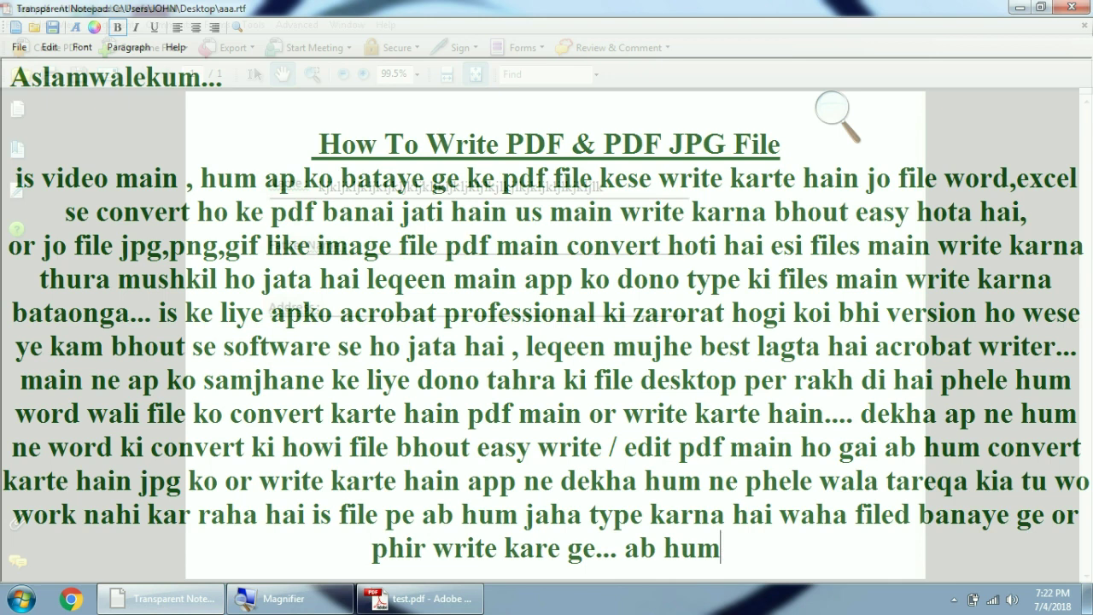
{"action": "type", "text": "jaha wri"}
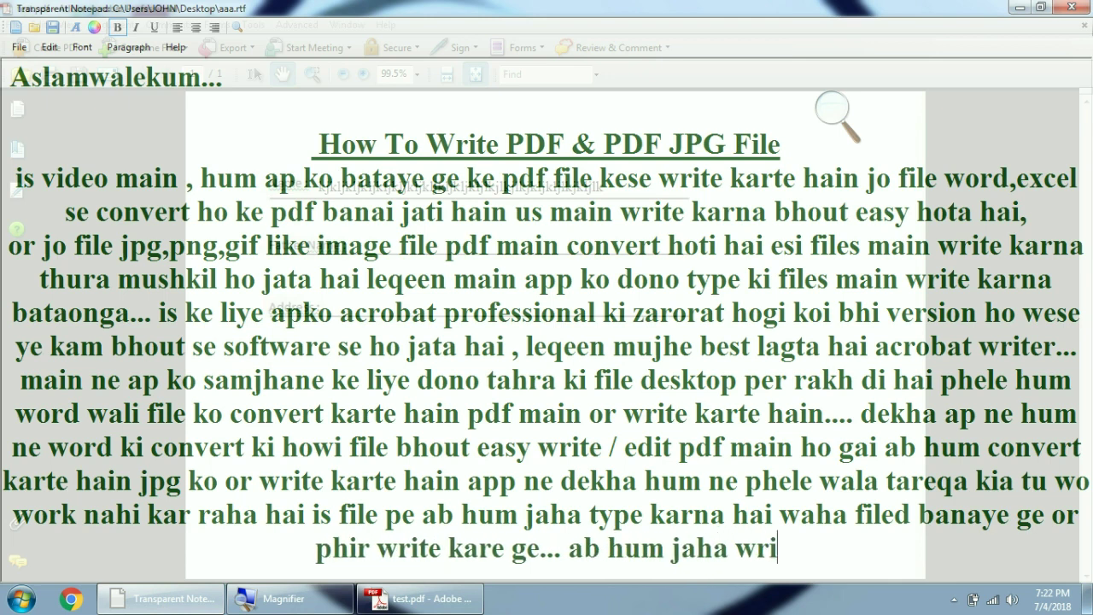
{"action": "type", "text": "te karna ch"}
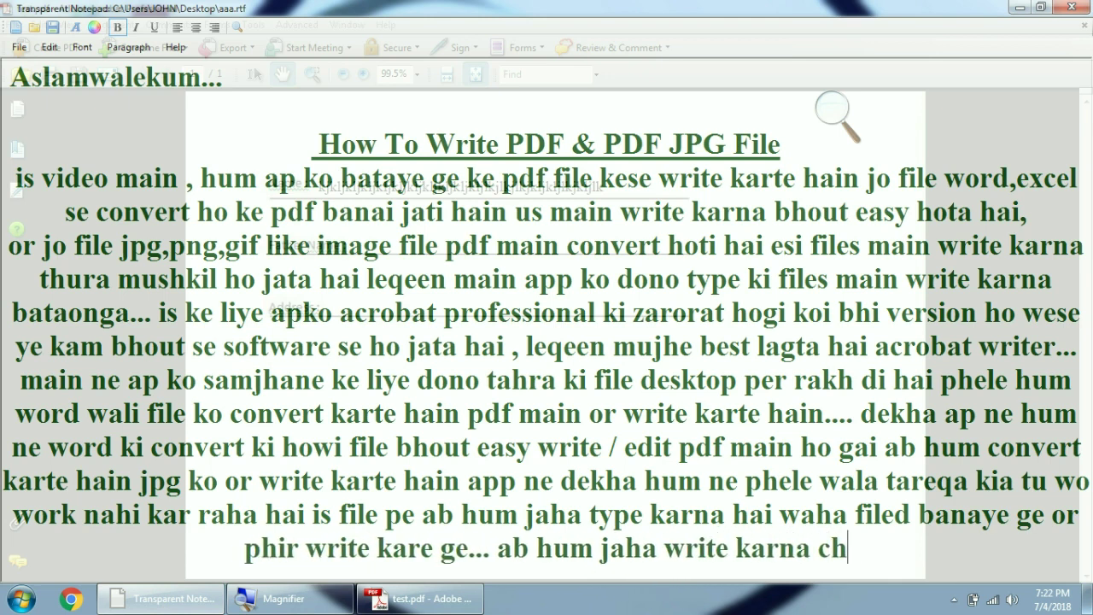
{"action": "type", "text": "ahte hain waha"}
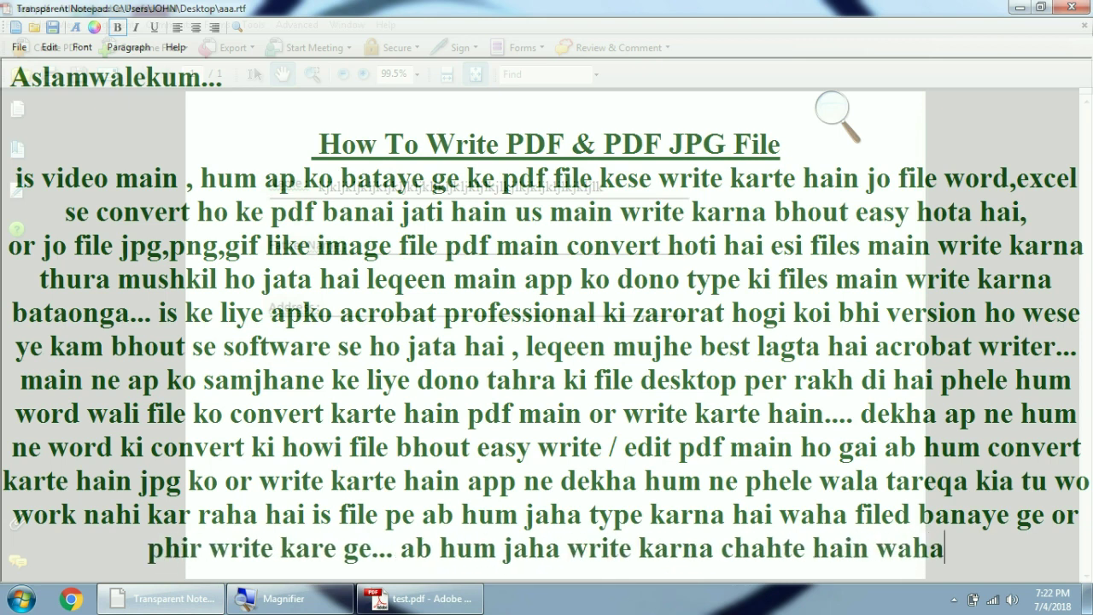
{"action": "type", "text": " fiel"}
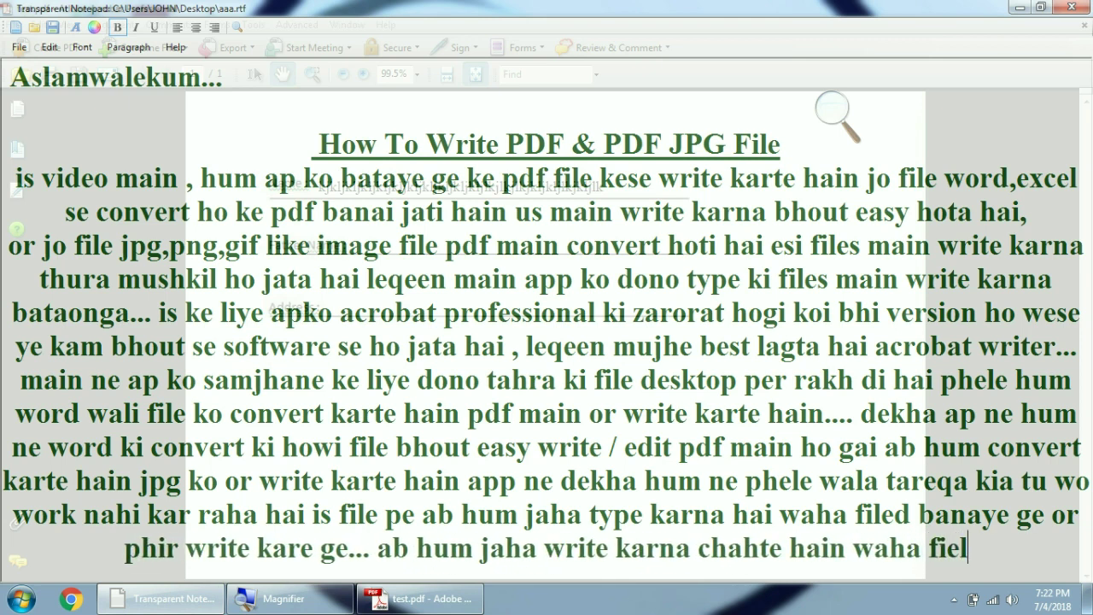
{"action": "type", "text": "d lagaye ge or"}
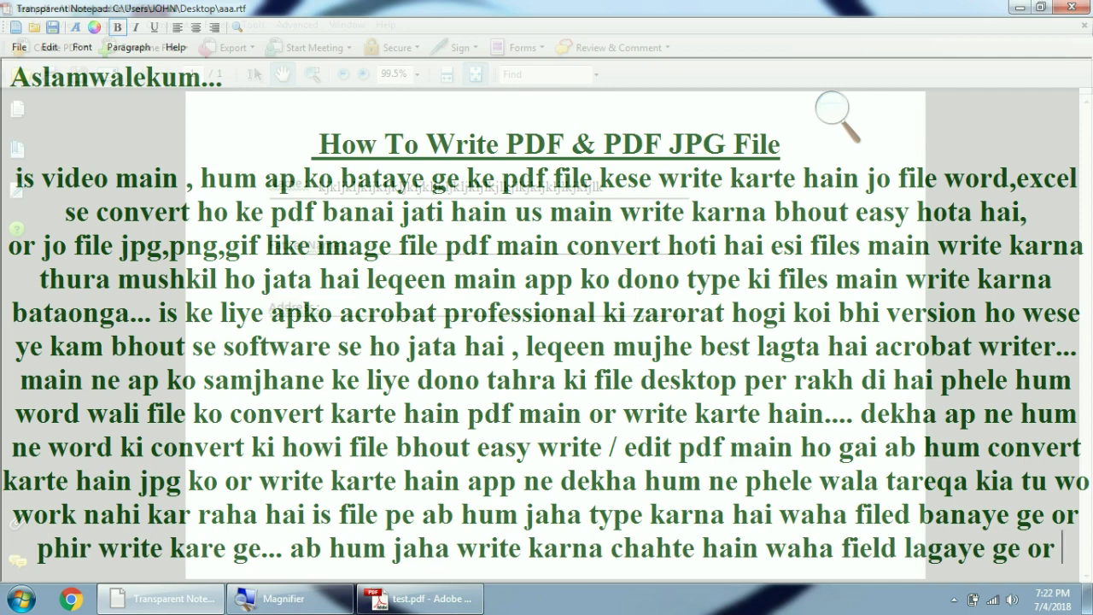
{"action": "type", "text": " write kare ge... file"}
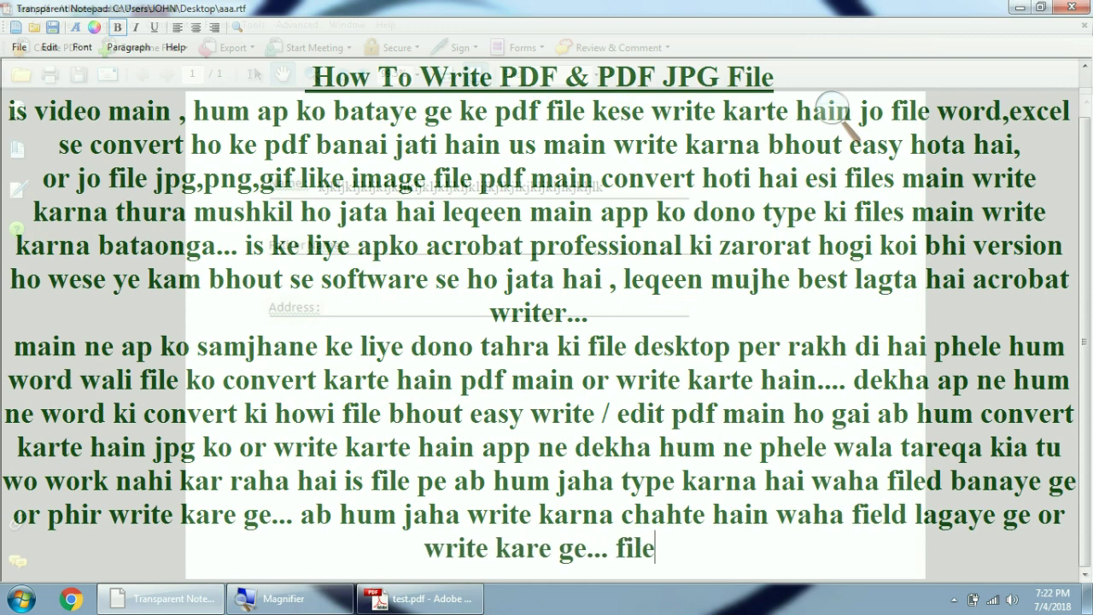
Continue the notes with the sentence "field copy mat kare ga...".
{"action": "key", "text": "BackSpace"}
{"action": "key", "text": "BackSpace"}
{"action": "type", "text": "eld"}
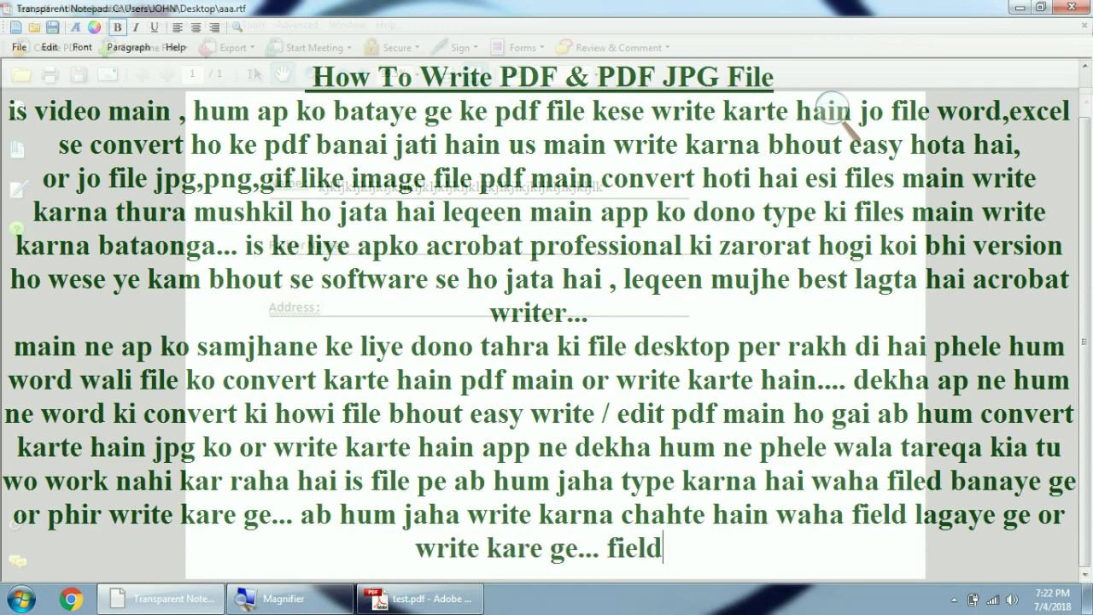
{"action": "type", "text": " c"}
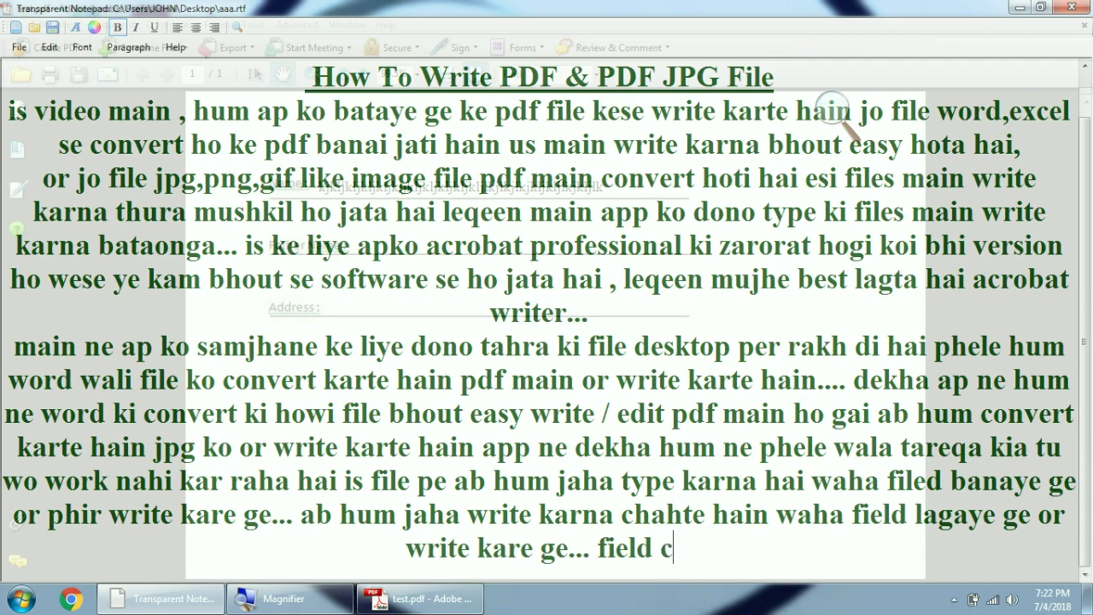
{"action": "type", "text": "opy mat"}
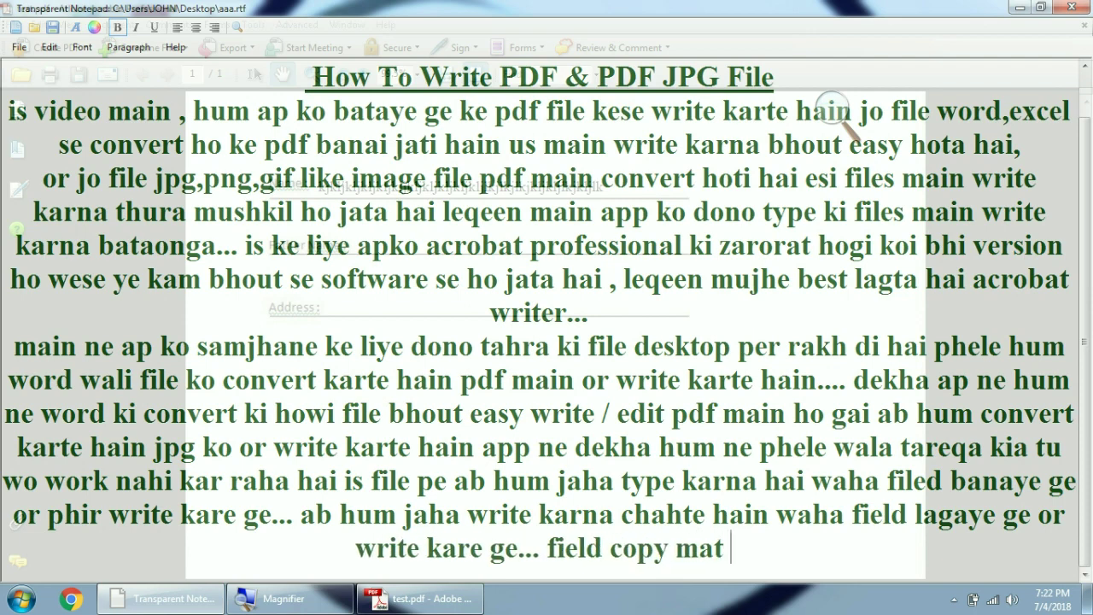
{"action": "type", "text": " kare ga..."}
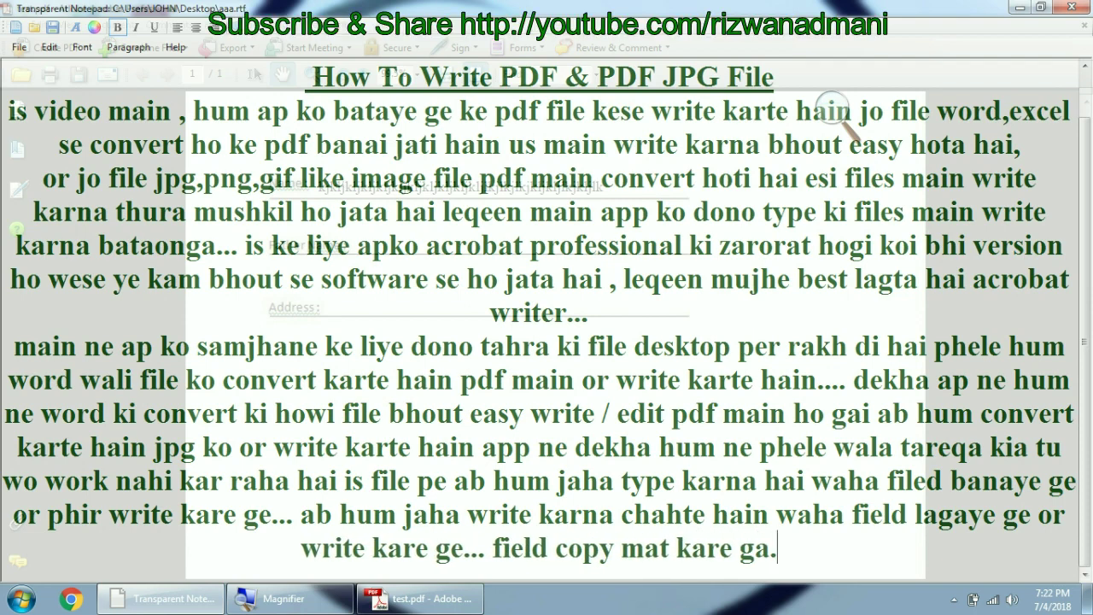
Leave a blank line below the notes and add the closing line "thanks for watching video".
{"action": "key", "text": "Return"}
{"action": "key", "text": "Return"}
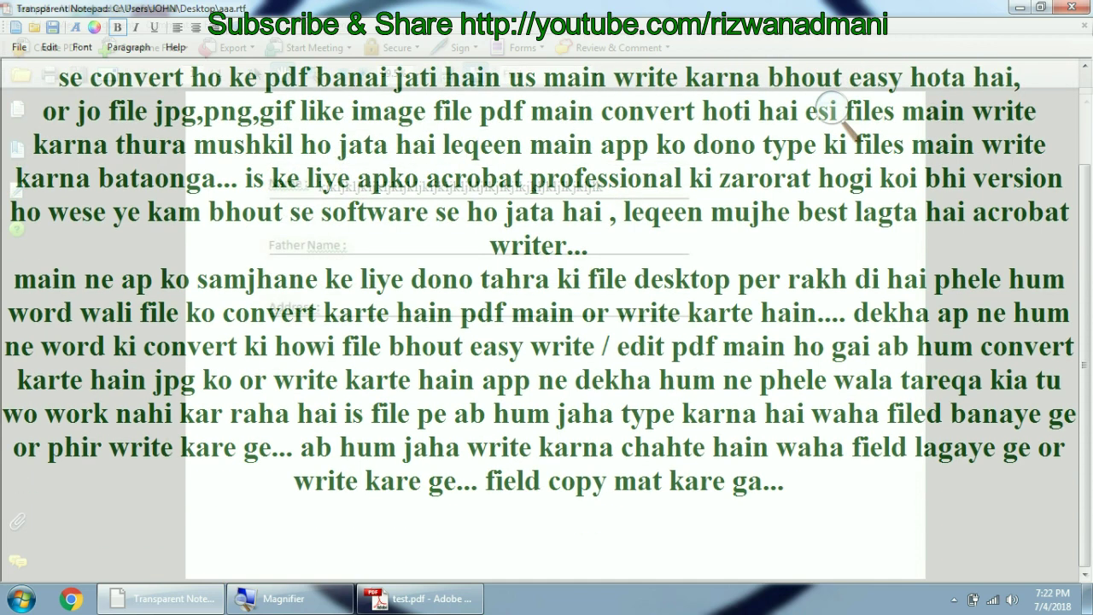
{"action": "type", "text": "th"}
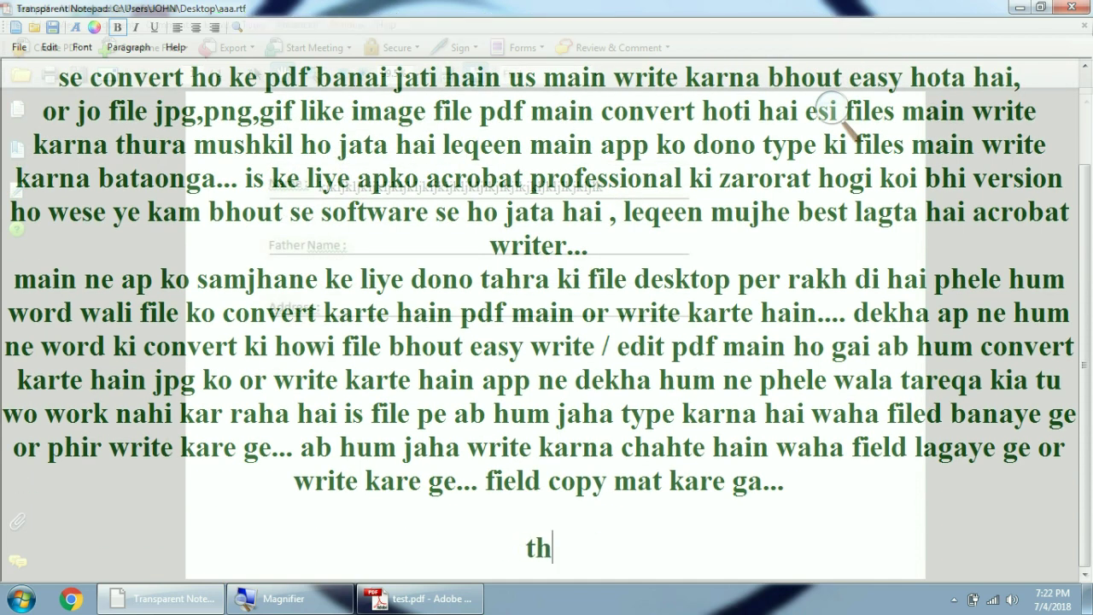
{"action": "type", "text": "naks for watching video"}
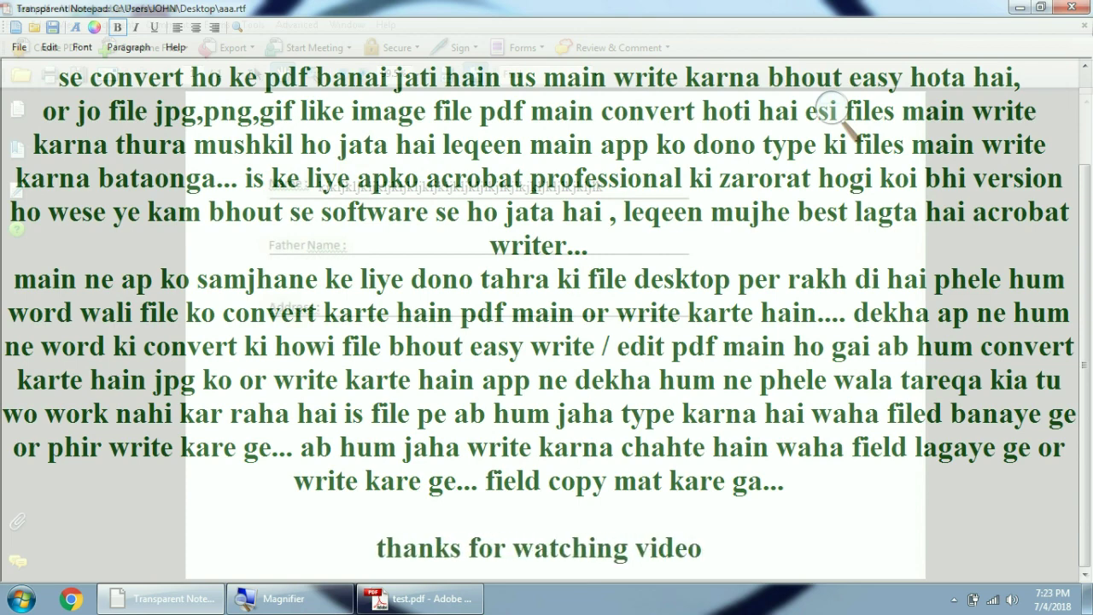
{"action": "key", "text": "Return"}
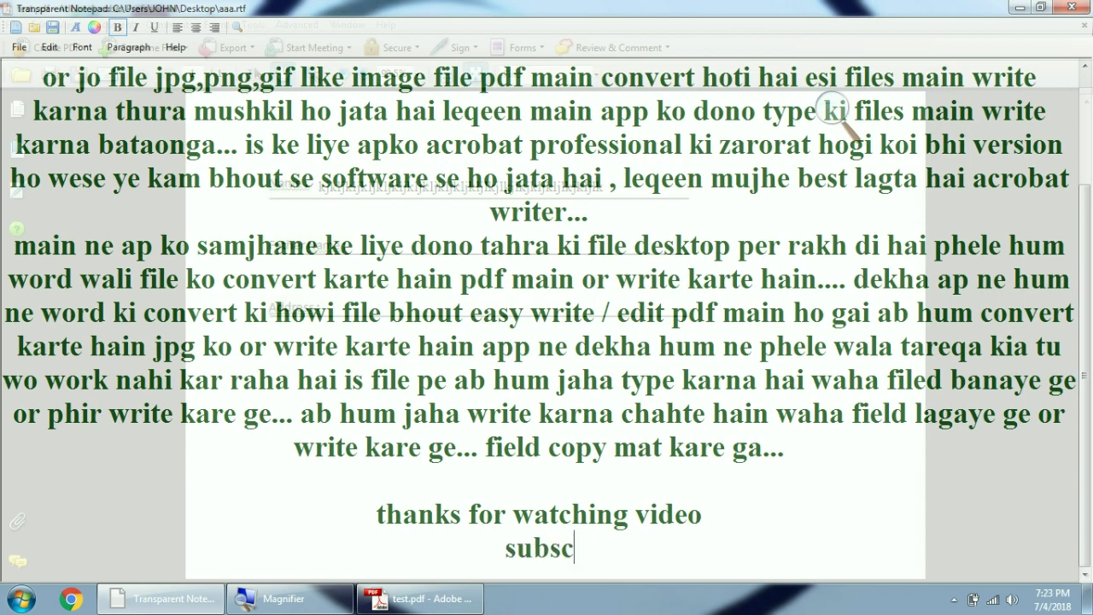
{"action": "type", "text": "subscribe http://youtu"}
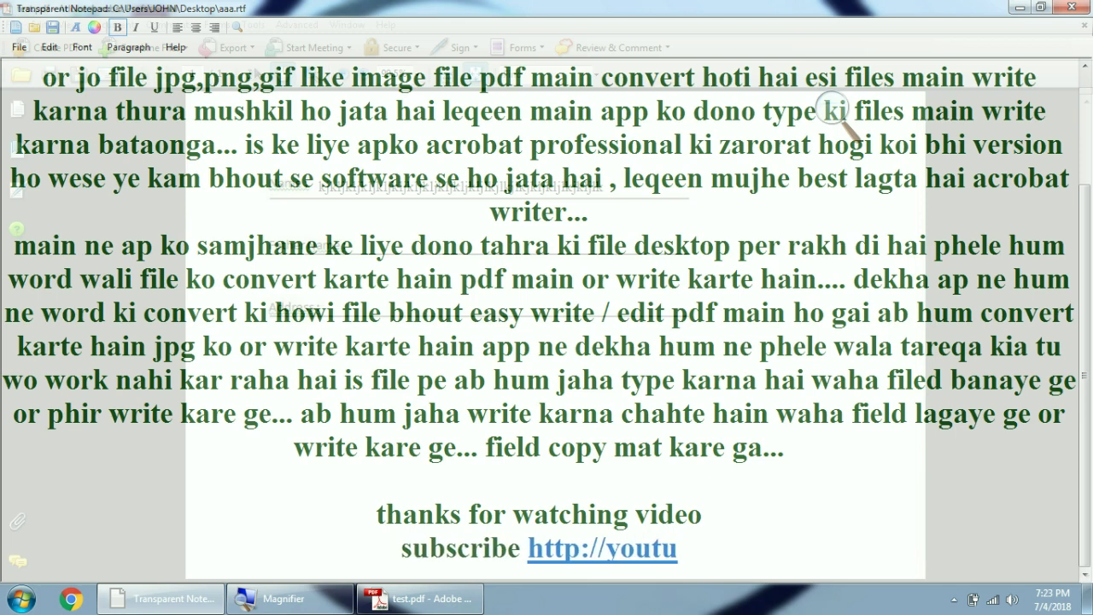
{"action": "type", "text": "be.cm"}
{"action": "key", "text": "BackSpace"}
{"action": "type", "text": "om/"}
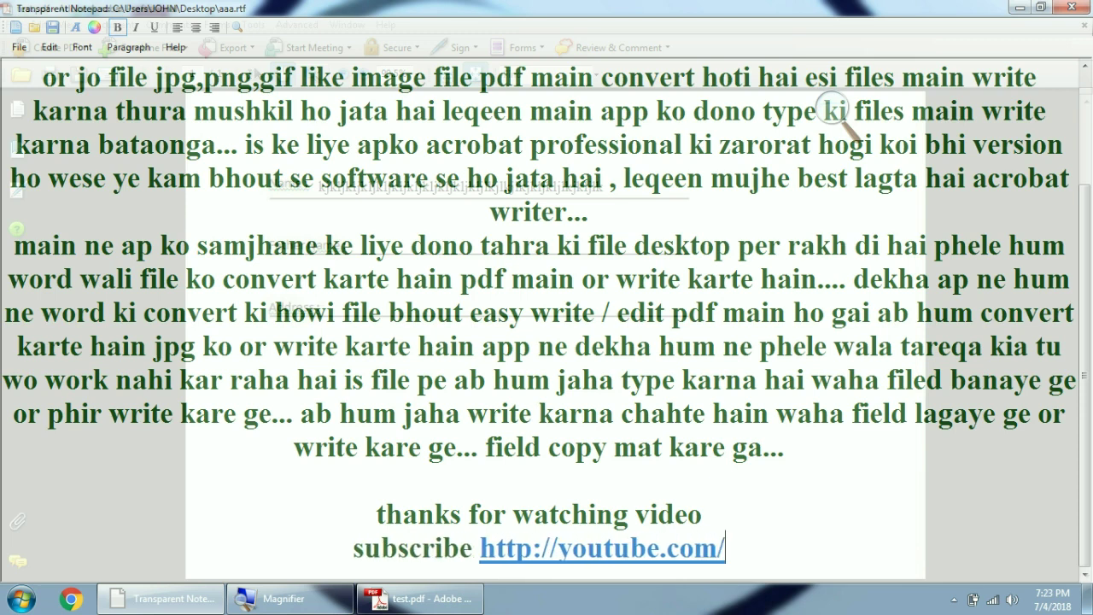
{"action": "type", "text": "rizwanadmani"}
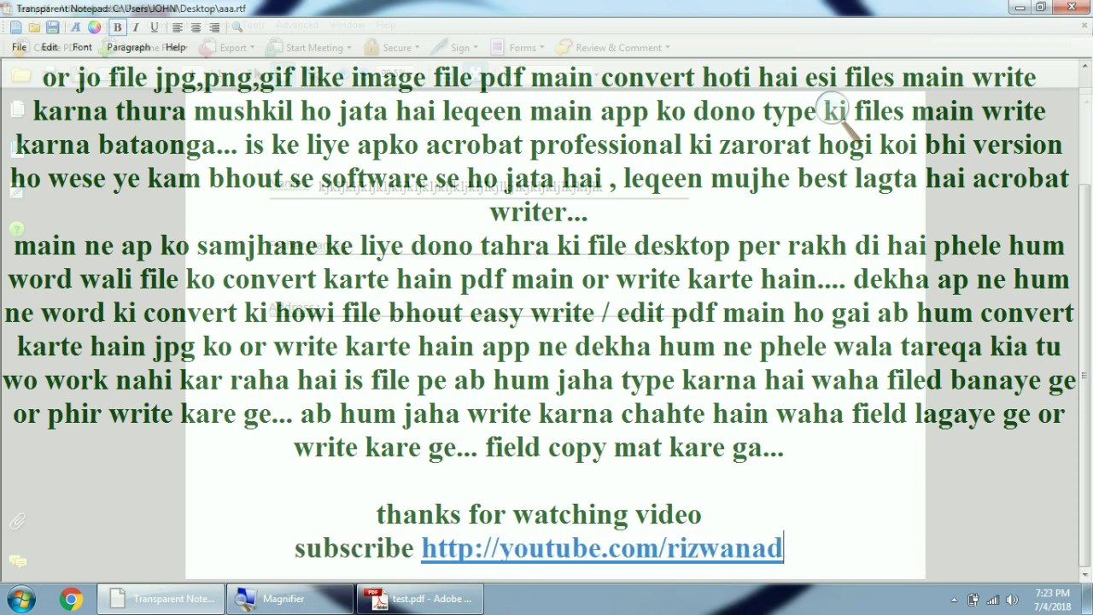